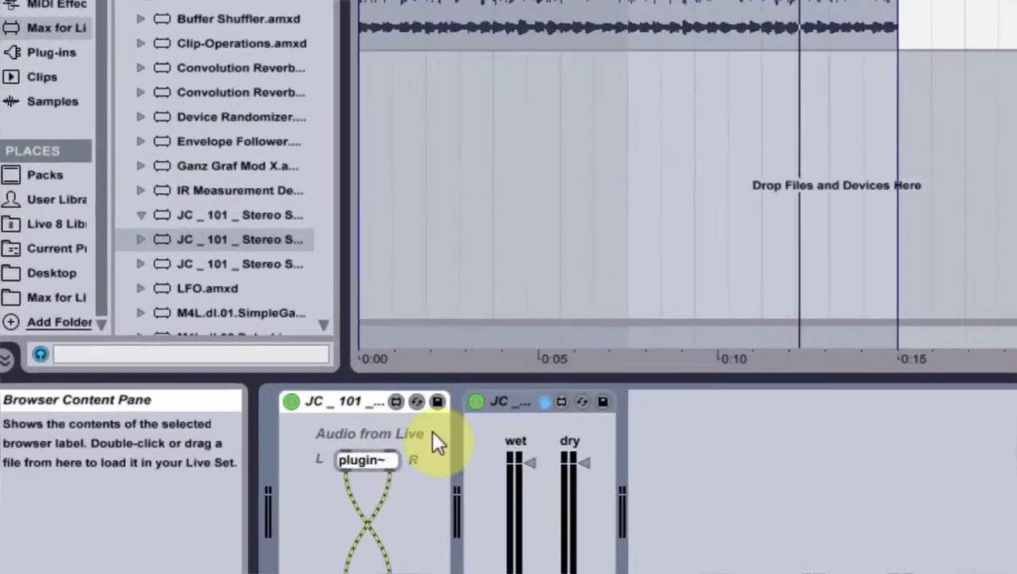
# Step: Select the first JC Stereo Swapper device, the plugin~/plugout~ crossover, in the Device View
pyautogui.click(217, 378)
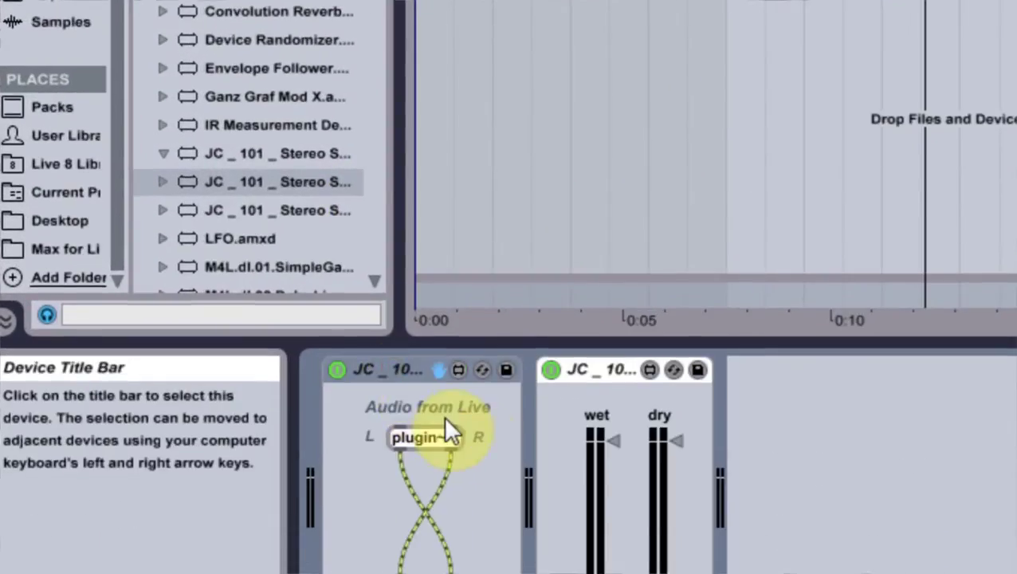
# Step: Set the wet/dry device's wet level to 0.6 dB and toggle the devices off and on
pyautogui.click(337, 404)
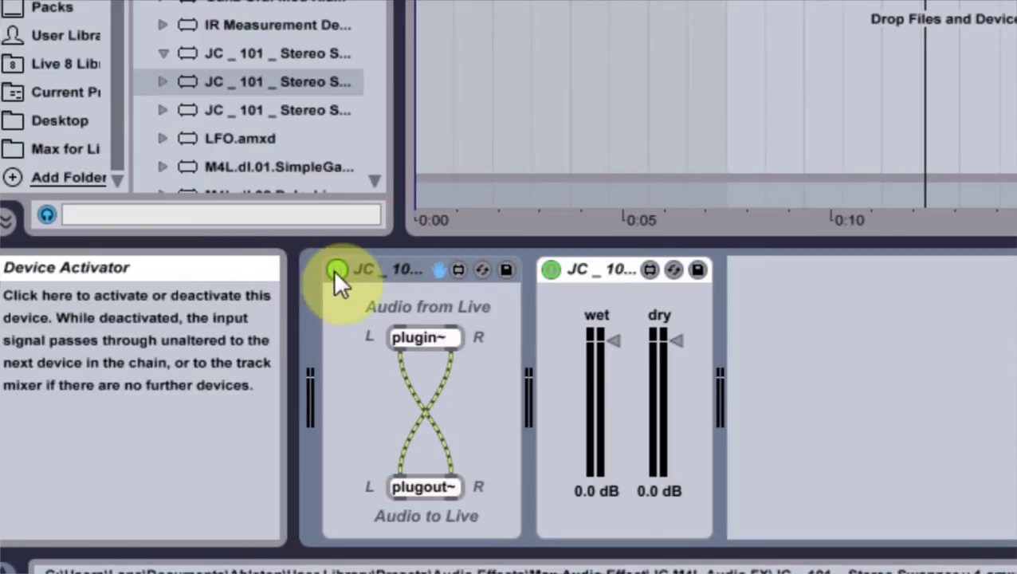
pyautogui.click(587, 269)
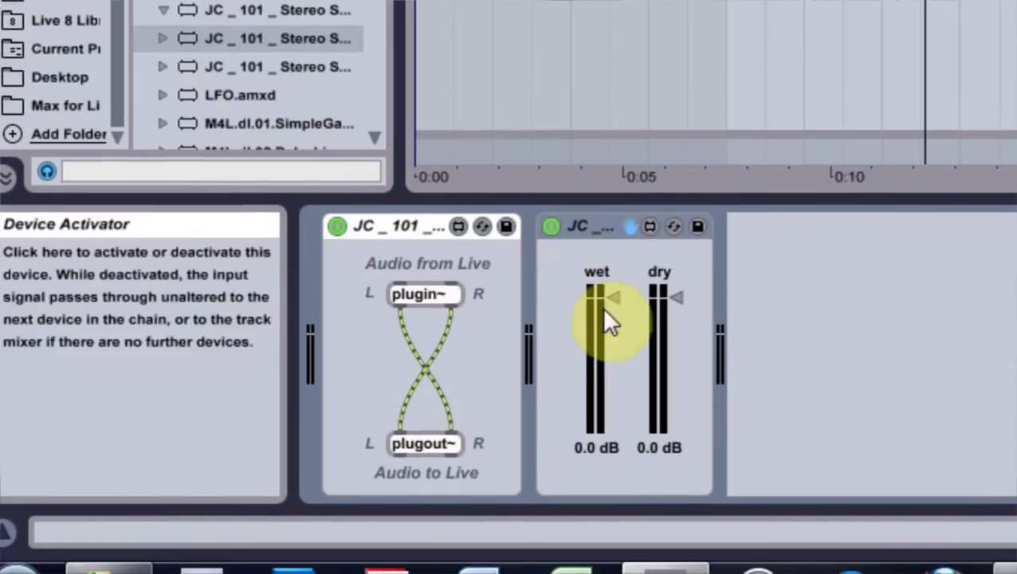
pyautogui.moveTo(612, 298); pyautogui.dragTo(572, 281)
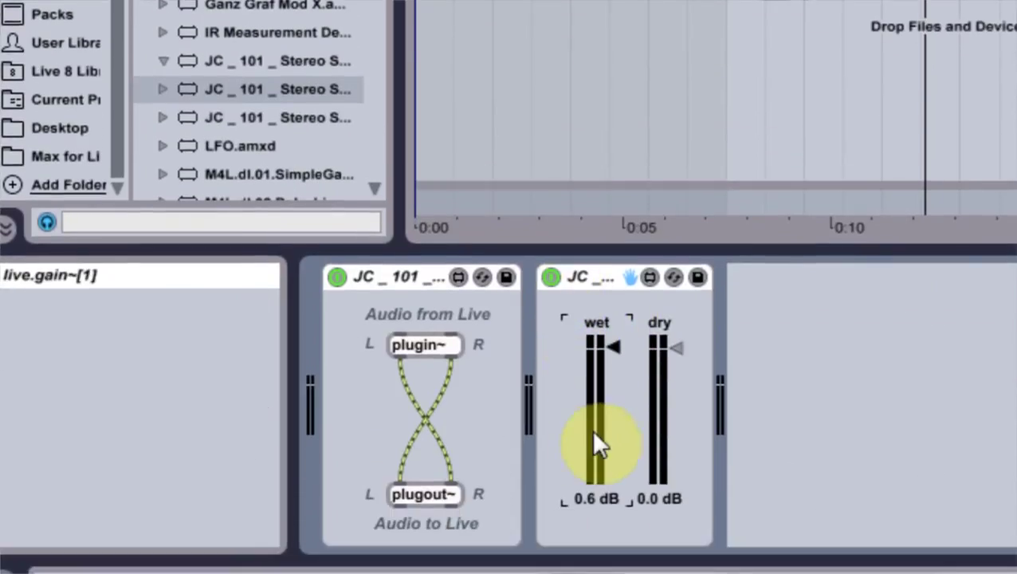
pyautogui.click(550, 347)
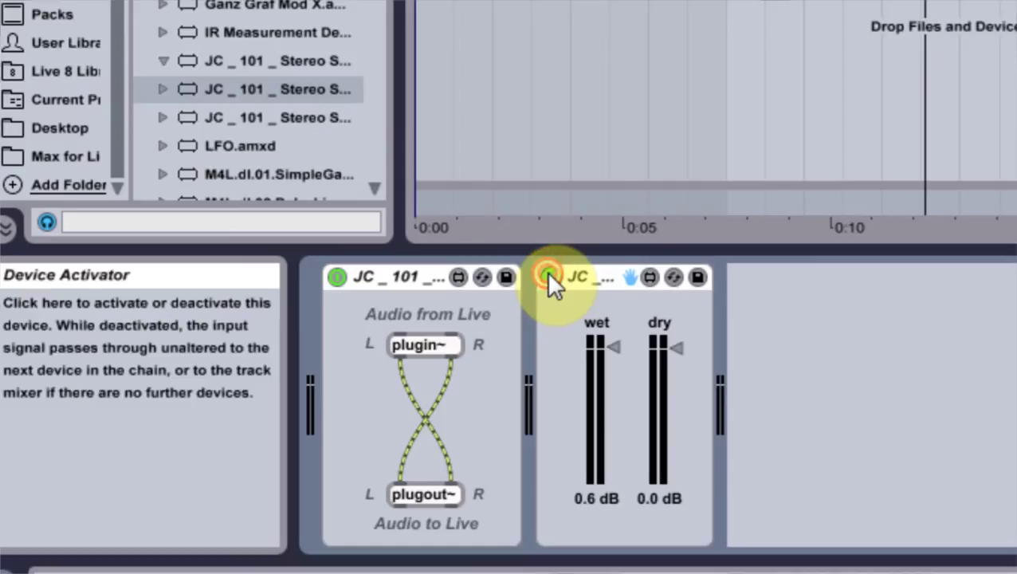
pyautogui.click(550, 277)
# Step: Add Stereo Swapper v.3 from the browser to the chain, then delete it again
pyautogui.moveTo(201, 117); pyautogui.dragTo(203, 118)
pyautogui.moveTo(227, 172); pyautogui.dragTo(837, 443)
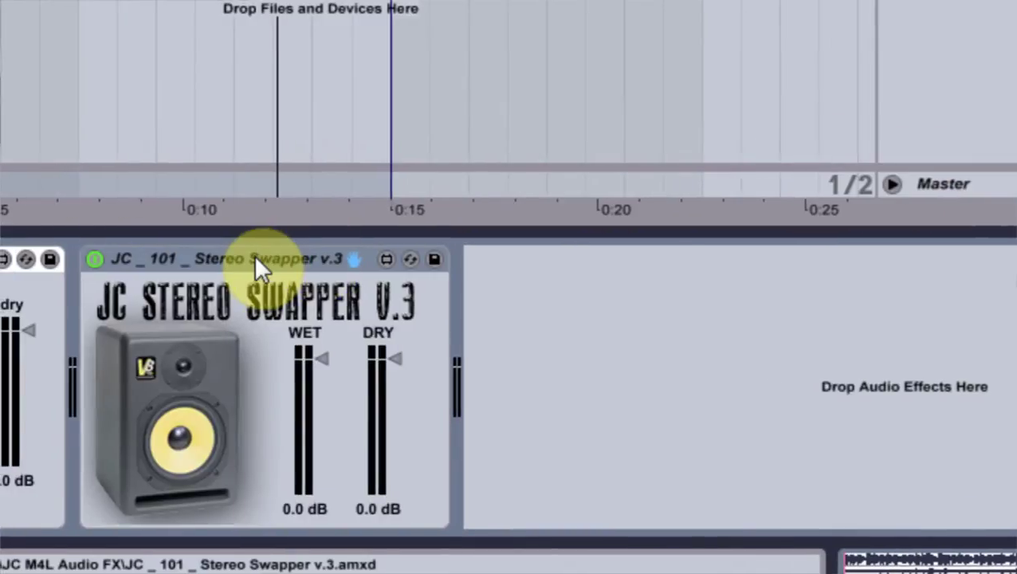
pyautogui.press('Delete')
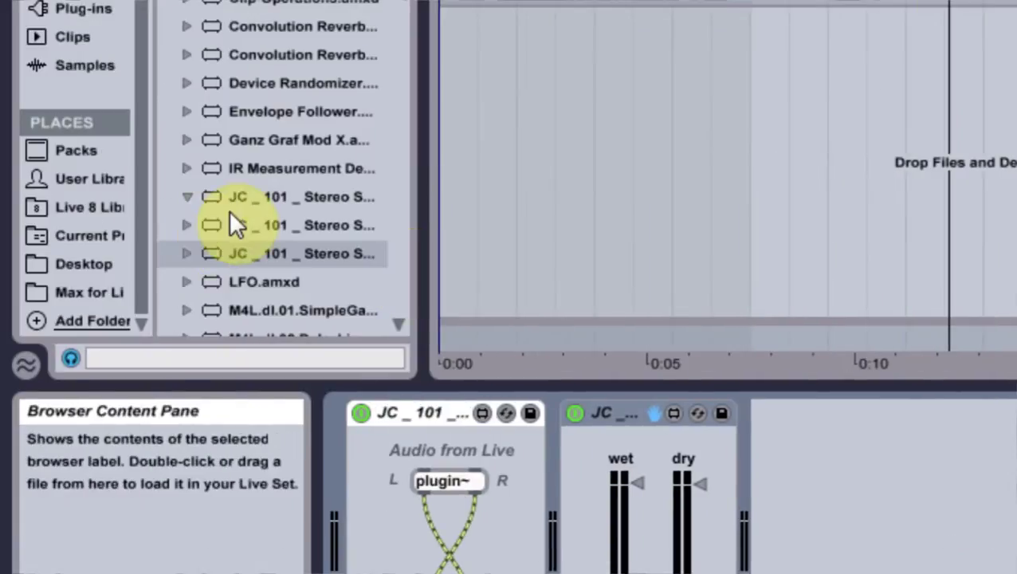
# Step: Reveal JC_101 Stereo Swapper v.3.amxd in Explorer, move it to the Recycle Bin, and close Explorer
pyautogui.rightClick(221, 248)
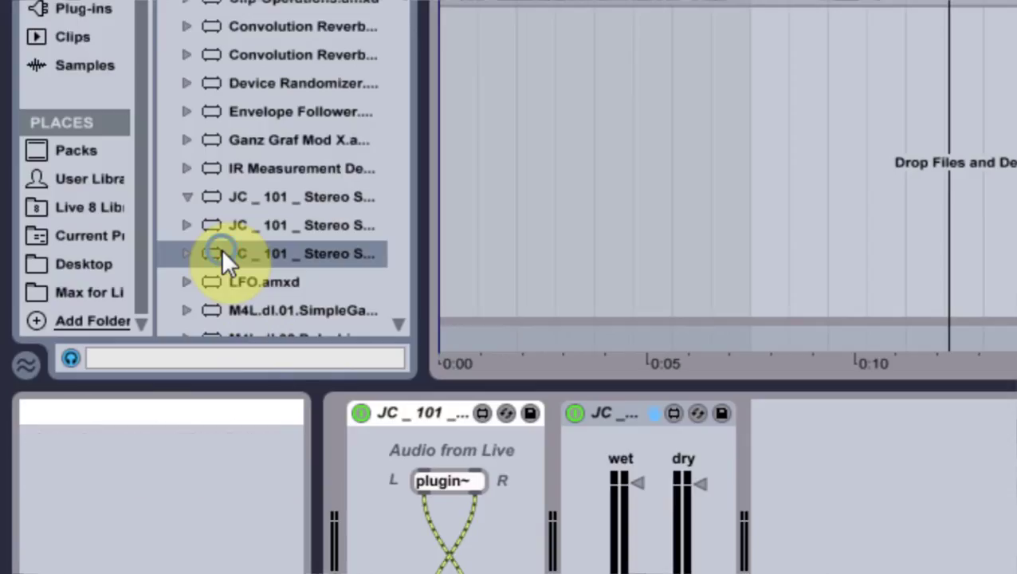
pyautogui.click(286, 264)
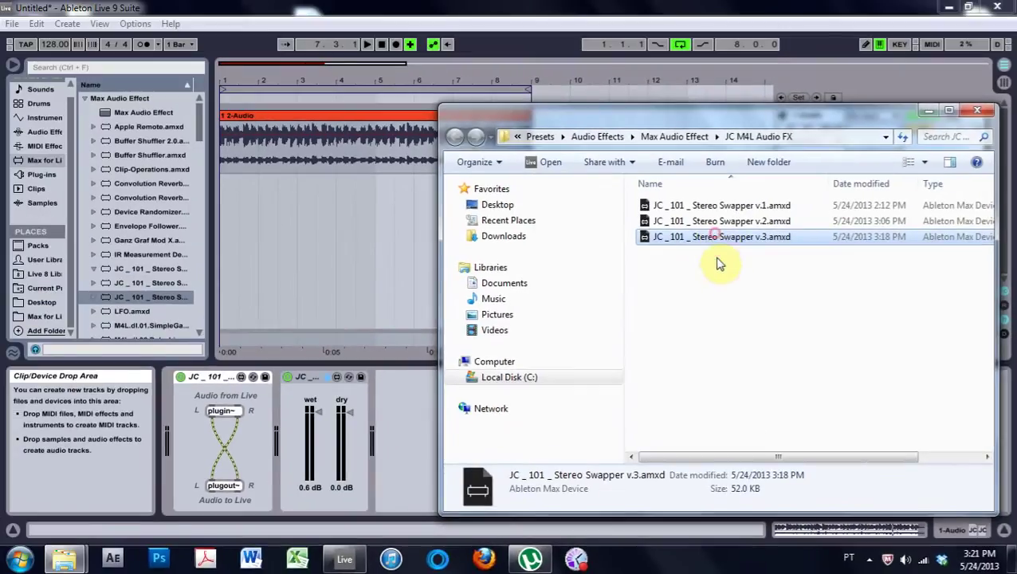
pyautogui.click(720, 252)
pyautogui.click(708, 241)
pyautogui.press('Delete')
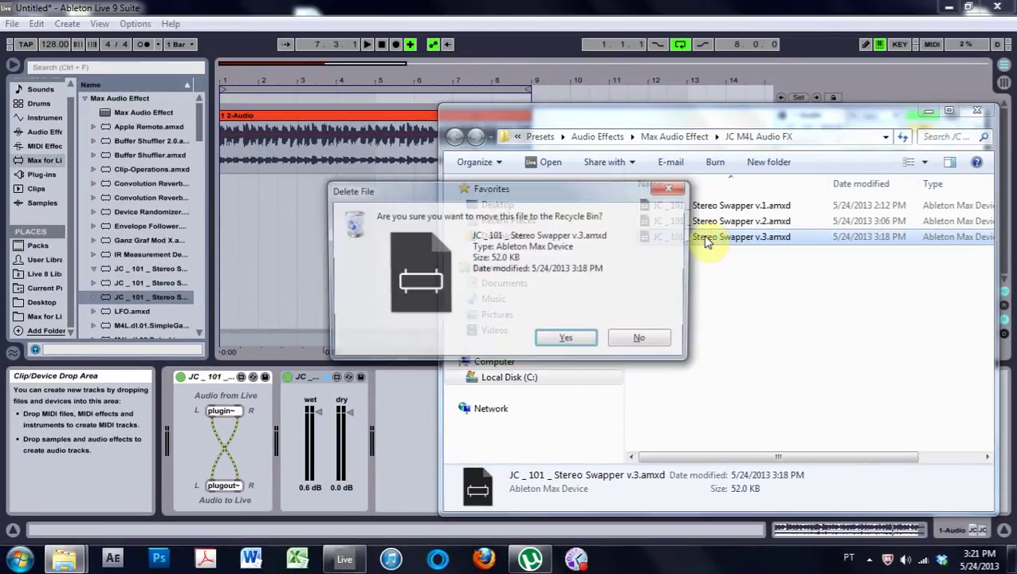
pyautogui.click(577, 337)
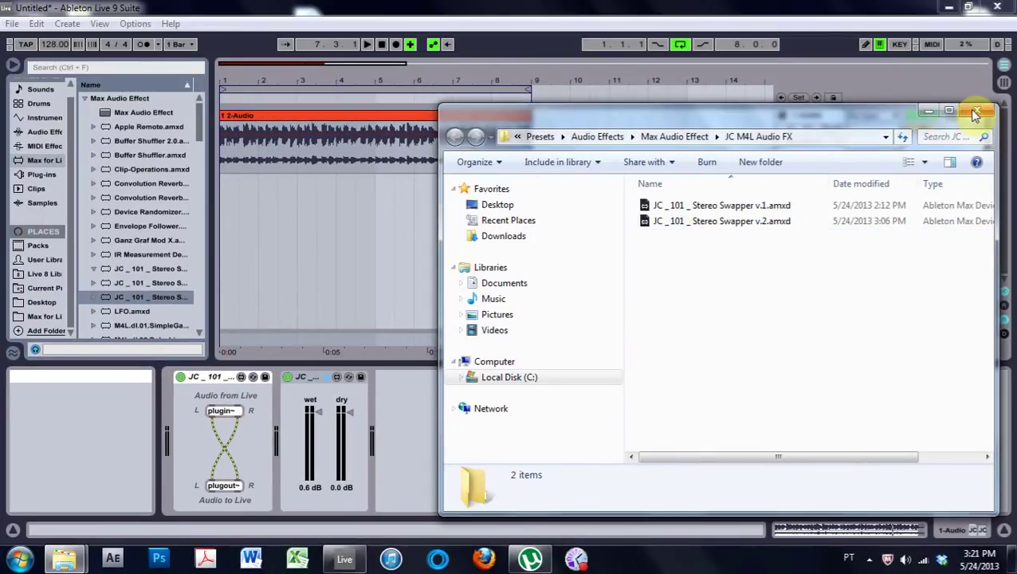
pyautogui.click(977, 110)
# Step: Delete the plugin~/plugout~ device from the chain and widen the browser panel
pyautogui.click(214, 381)
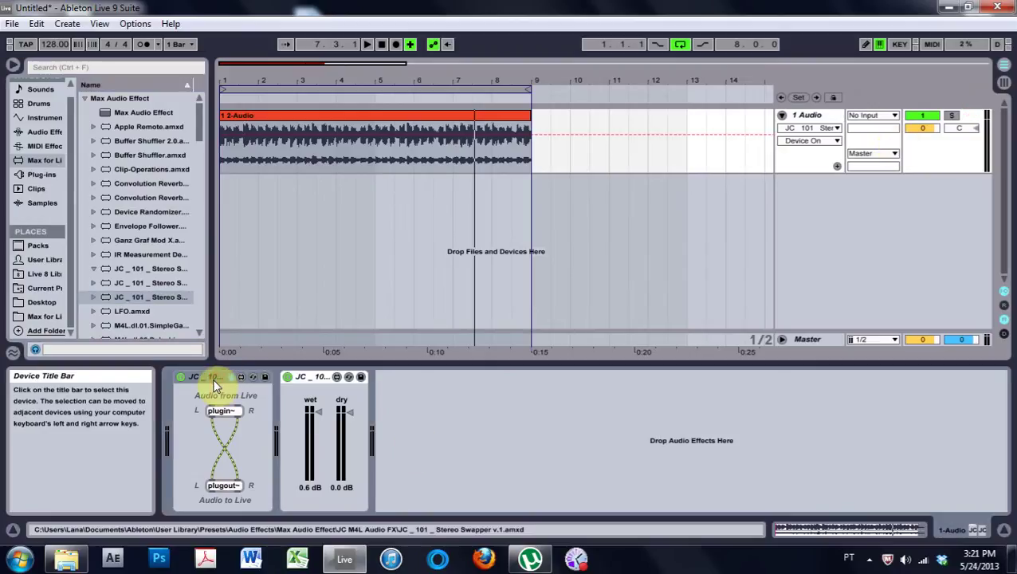
pyautogui.press('Delete')
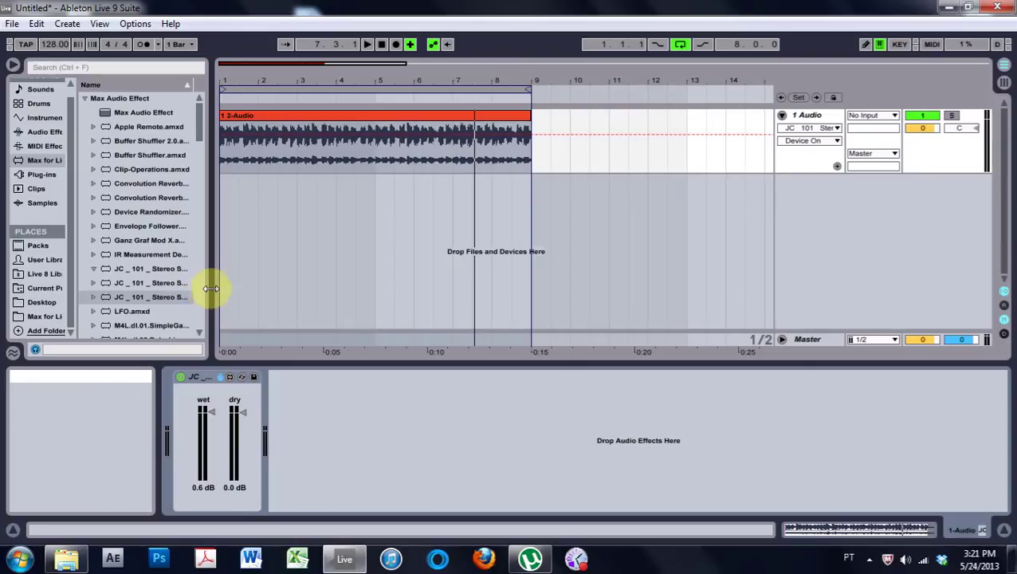
pyautogui.moveTo(210, 288)
pyautogui.mouseDown()
pyautogui.moveTo(257, 294)
pyautogui.moveTo(200, 291)
pyautogui.mouseUp()
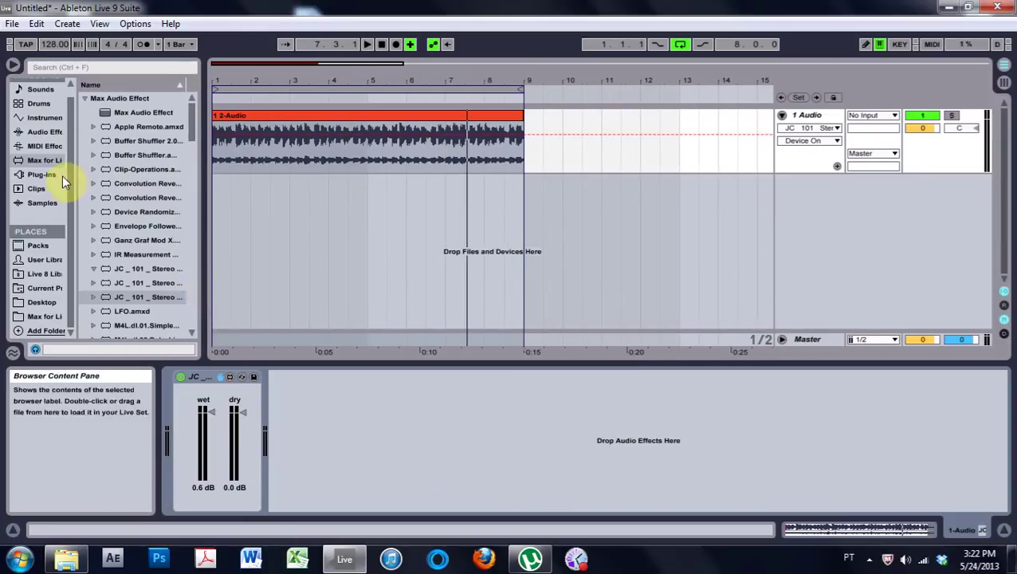
# Step: Open the Stereo Swapper v.2 wet/dry device in the Max editor
pyautogui.click(44, 147)
pyautogui.click(44, 161)
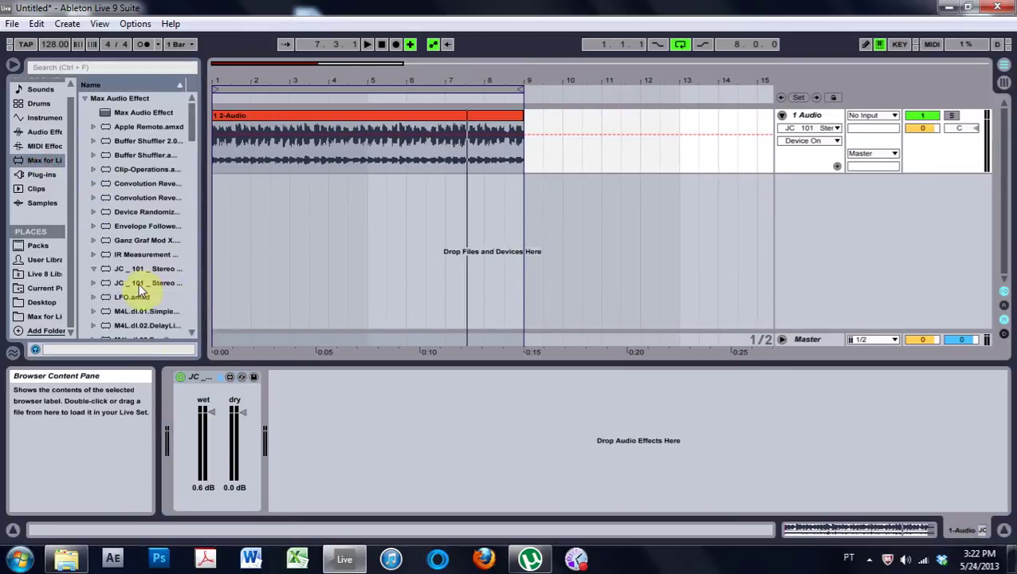
pyautogui.click(229, 377)
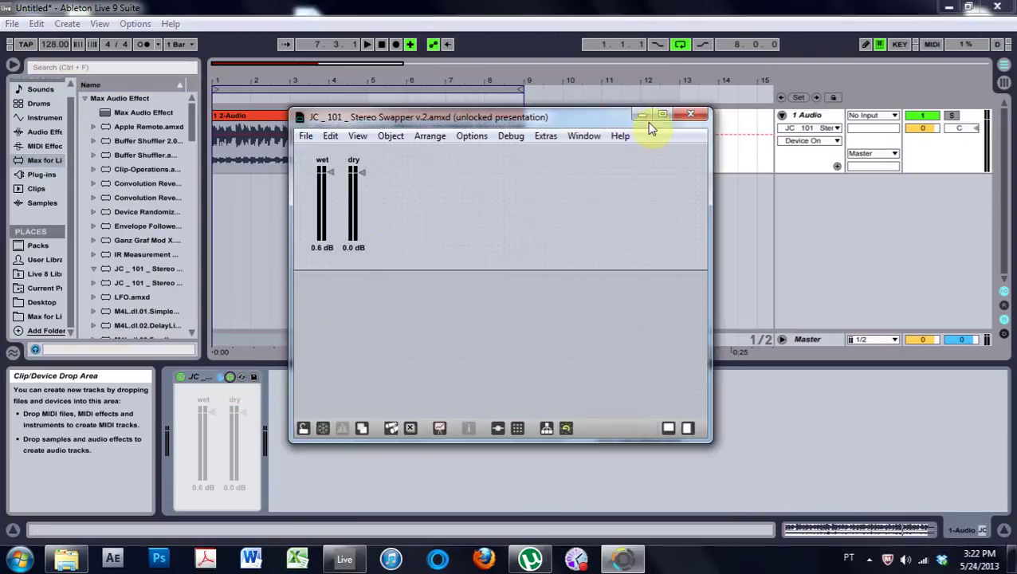
# Step: Add an fpic object from the Object Explorer's Images category to the v.2 patcher
pyautogui.click(688, 429)
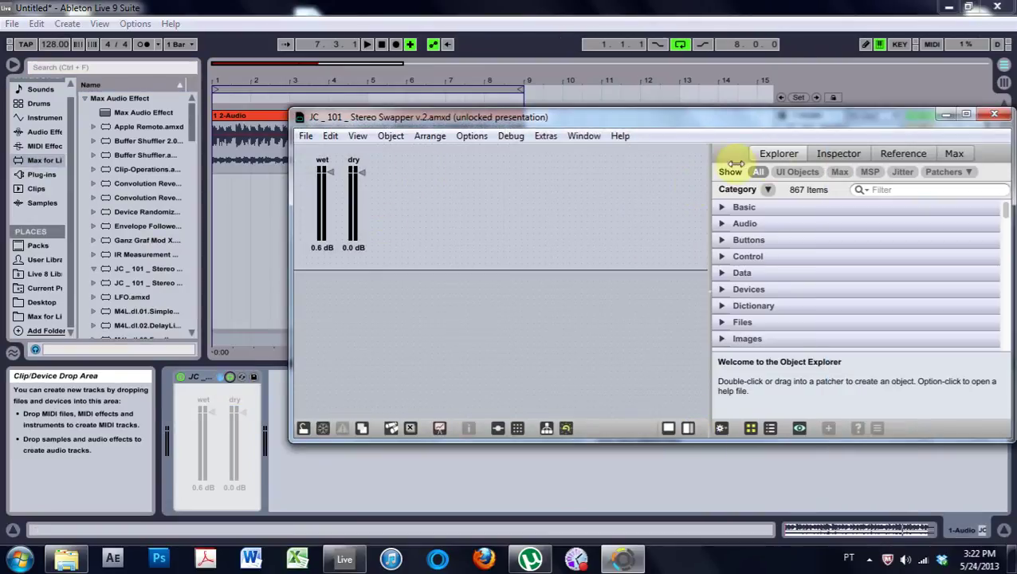
pyautogui.click(720, 338)
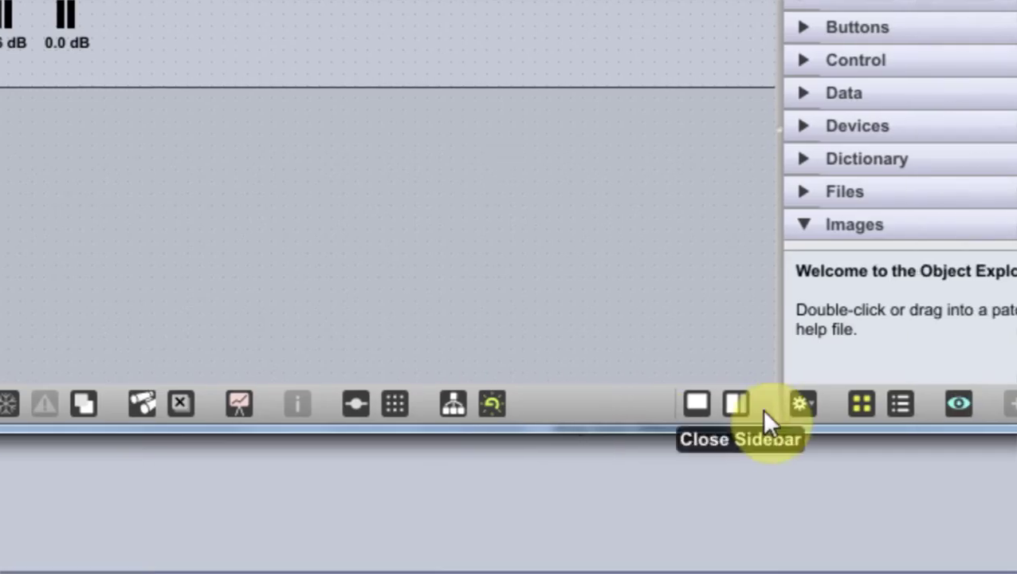
pyautogui.scroll(-5, 828, 351)
pyautogui.scroll(3, 827, 350)
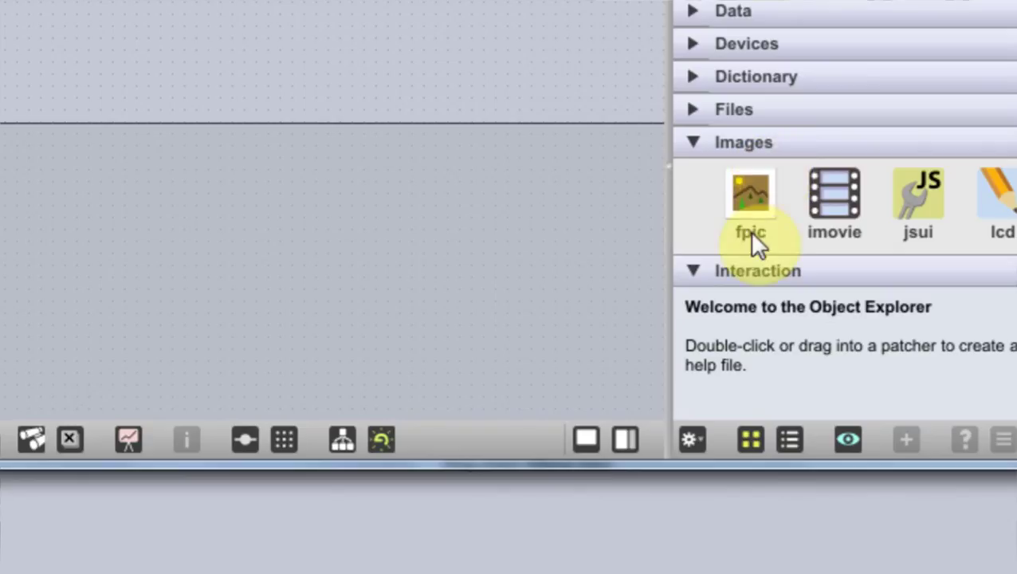
pyautogui.moveTo(748, 204); pyautogui.dragTo(255, 142)
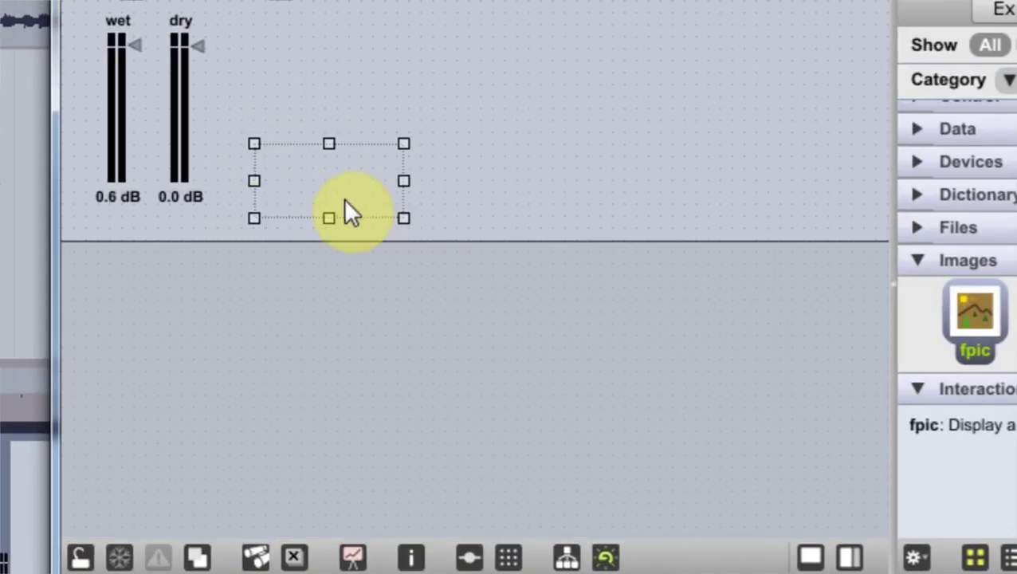
pyautogui.click(323, 182)
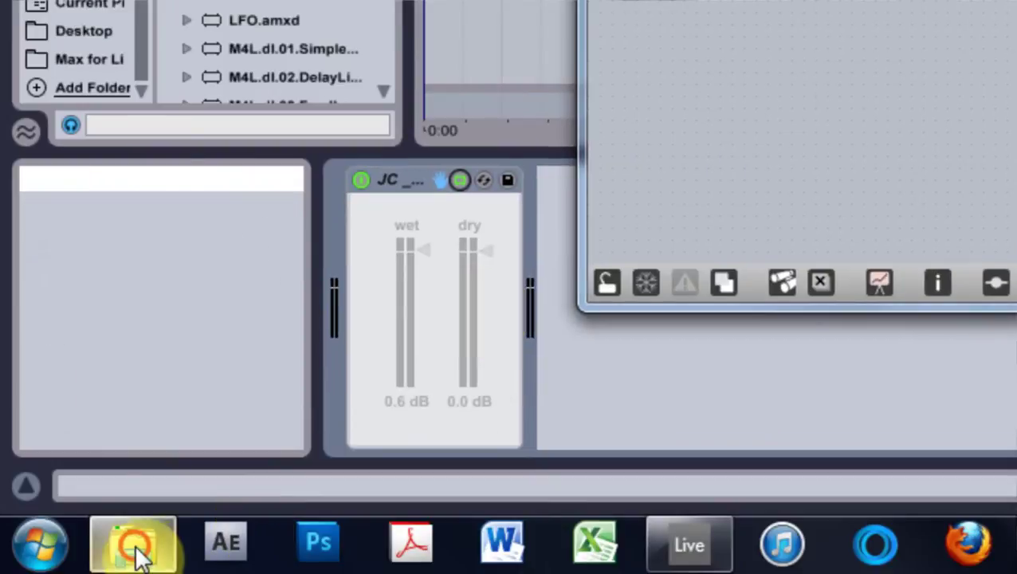
pyautogui.click(138, 551)
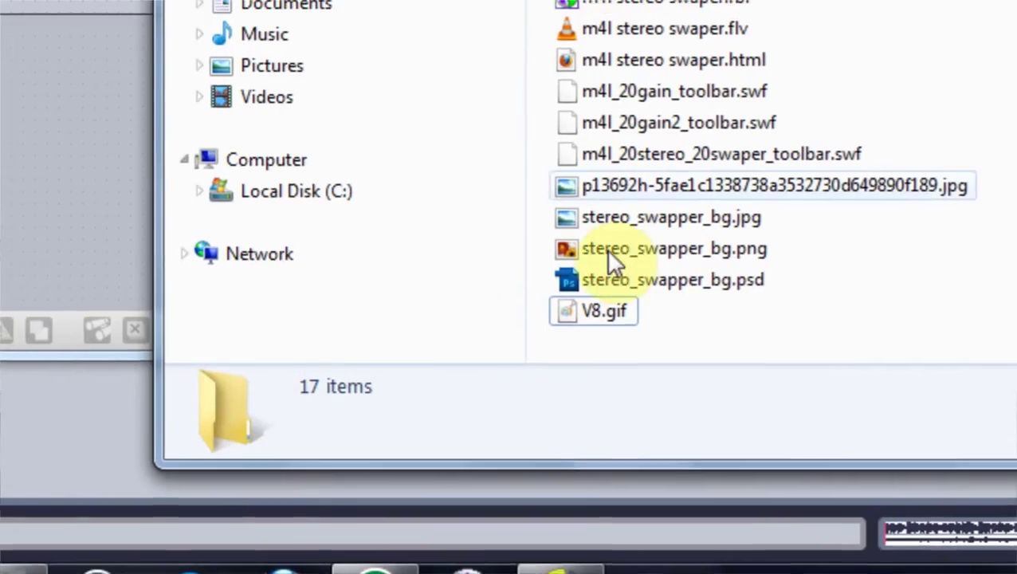
# Step: Check that stereo_swapper_bg.png in M4L Tutorials is 231 x 169, then close Explorer
pyautogui.click(710, 248)
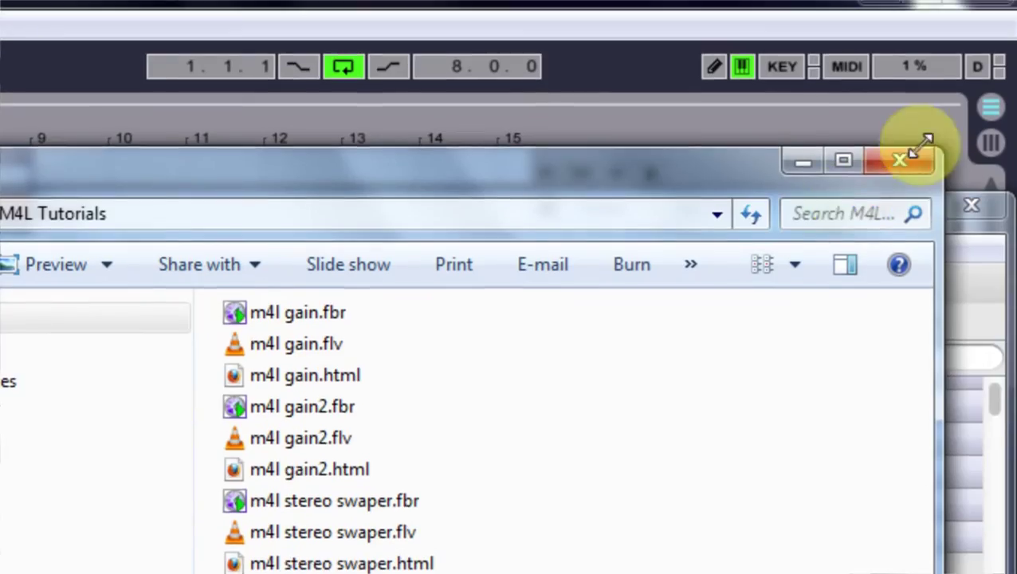
pyautogui.click(908, 158)
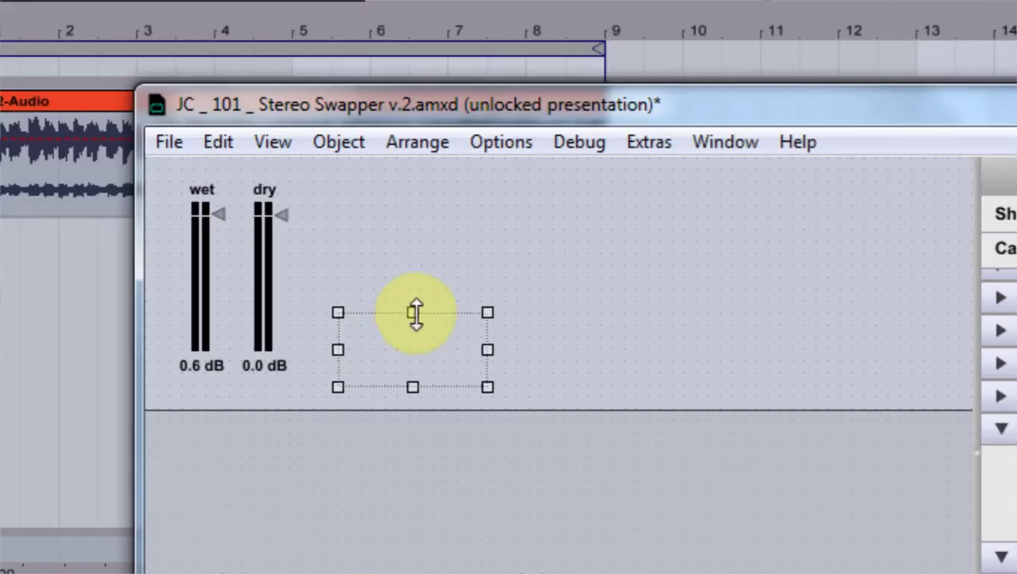
# Step: Resize the fpic box to 231 x 169 to match the background image and show its Inspector
pyautogui.moveTo(412, 313); pyautogui.dragTo(402, 213)
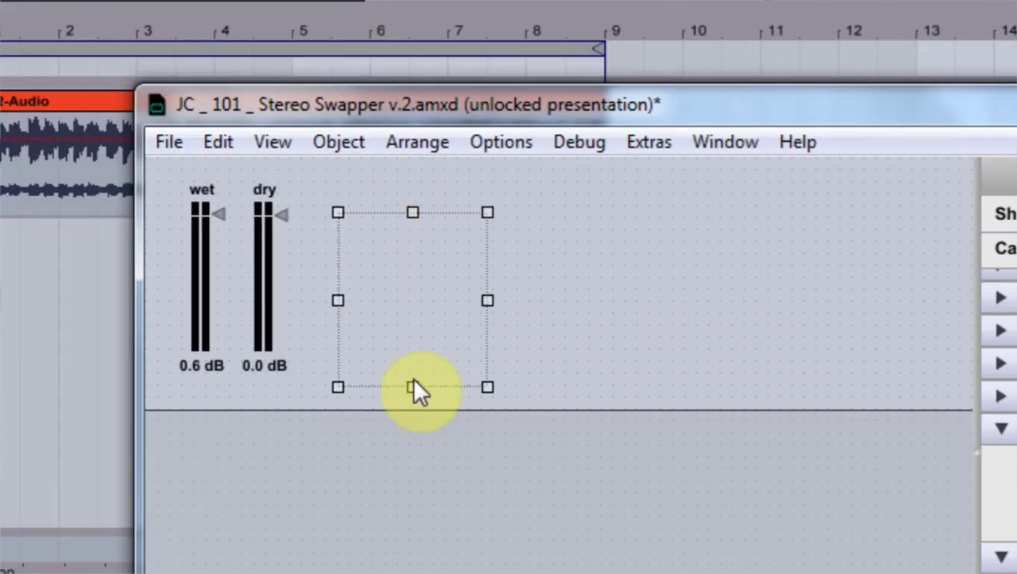
pyautogui.moveTo(412, 386); pyautogui.dragTo(410, 431)
pyautogui.moveTo(483, 307); pyautogui.dragTo(677, 324)
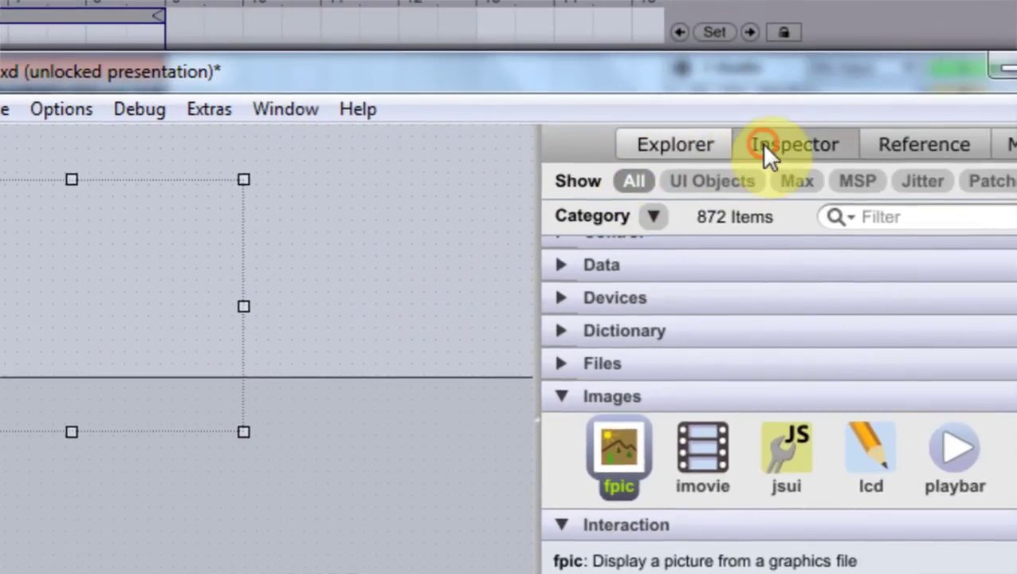
pyautogui.click(850, 136)
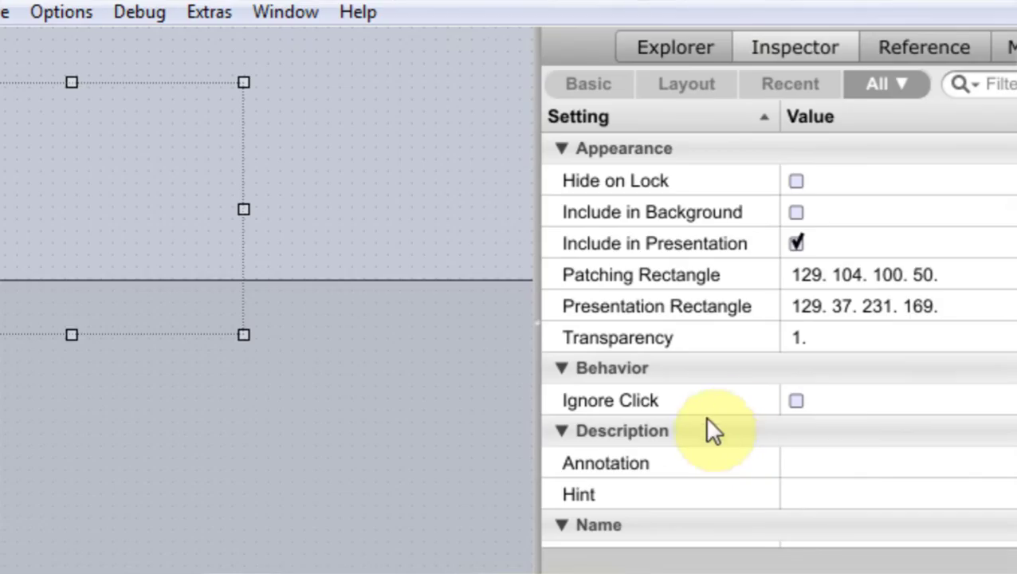
# Step: Load stereo_swapper_bg.png as the fpic's Image File
pyautogui.scroll(-5, 838, 355)
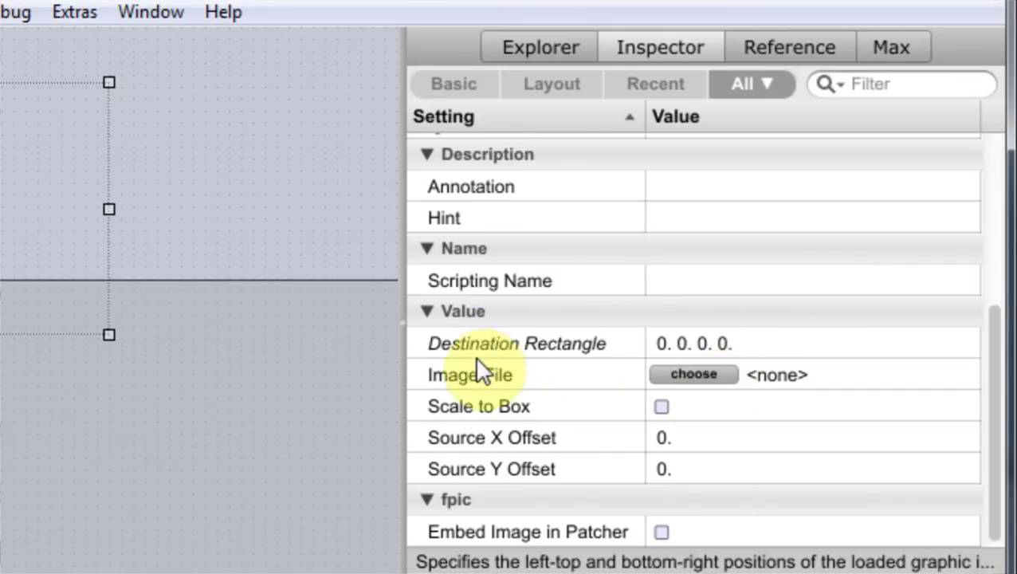
pyautogui.click(677, 373)
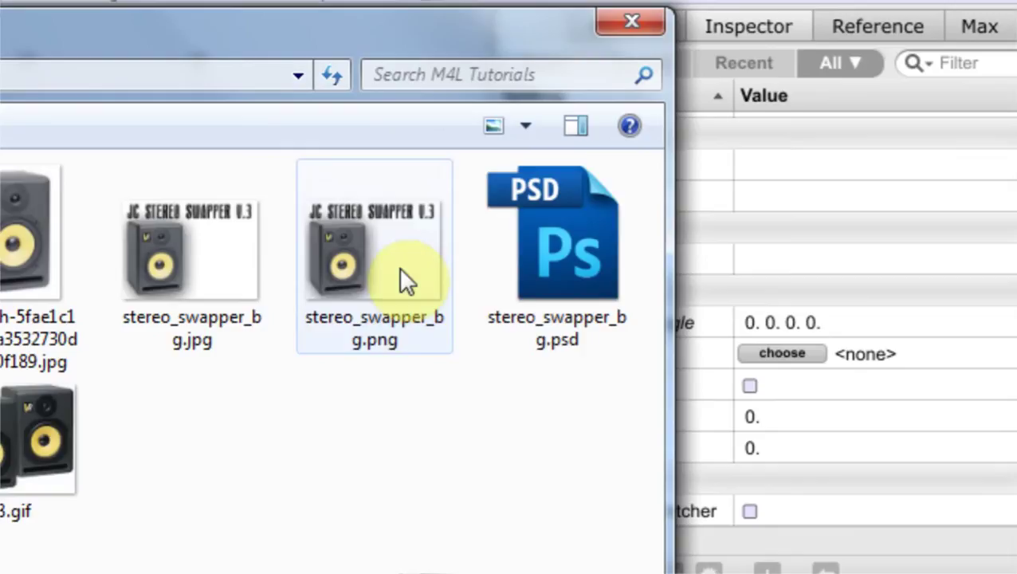
pyautogui.click(398, 267)
pyautogui.click(418, 407)
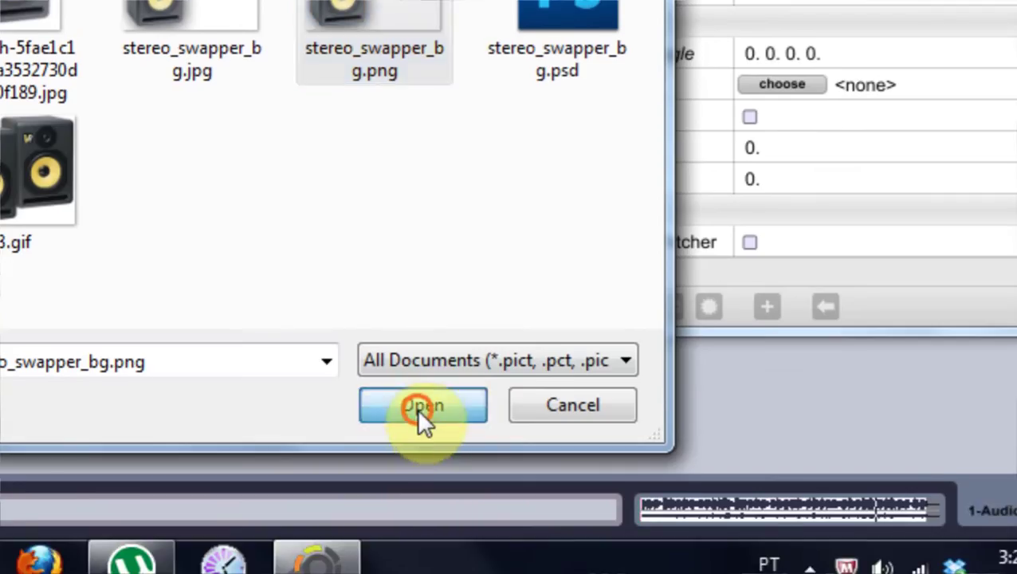
# Step: Tick Include in Background and Ignore Click, and move the picture up-left behind the meters
pyautogui.scroll(6, 638, 199)
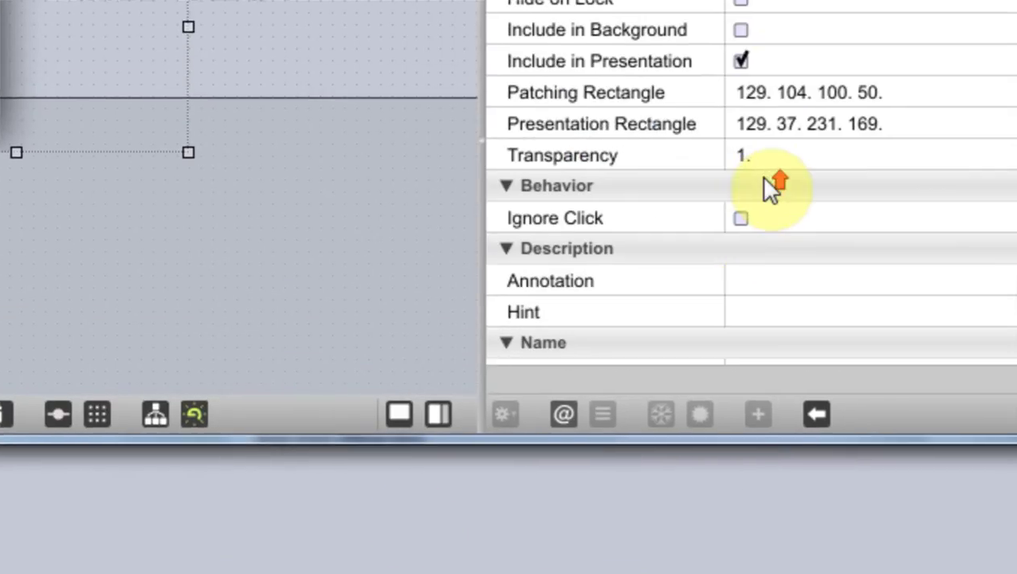
pyautogui.click(741, 29)
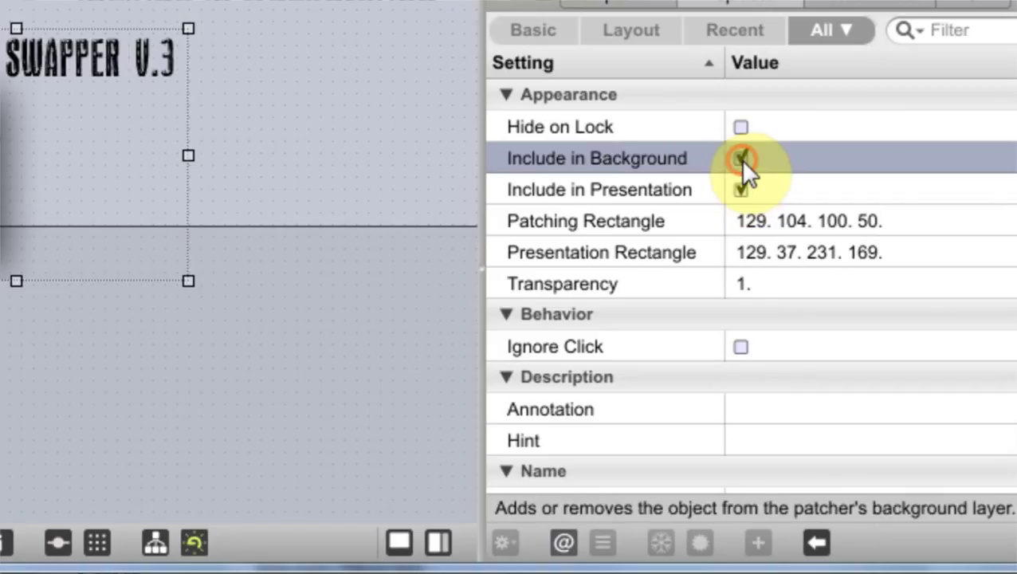
pyautogui.click(741, 347)
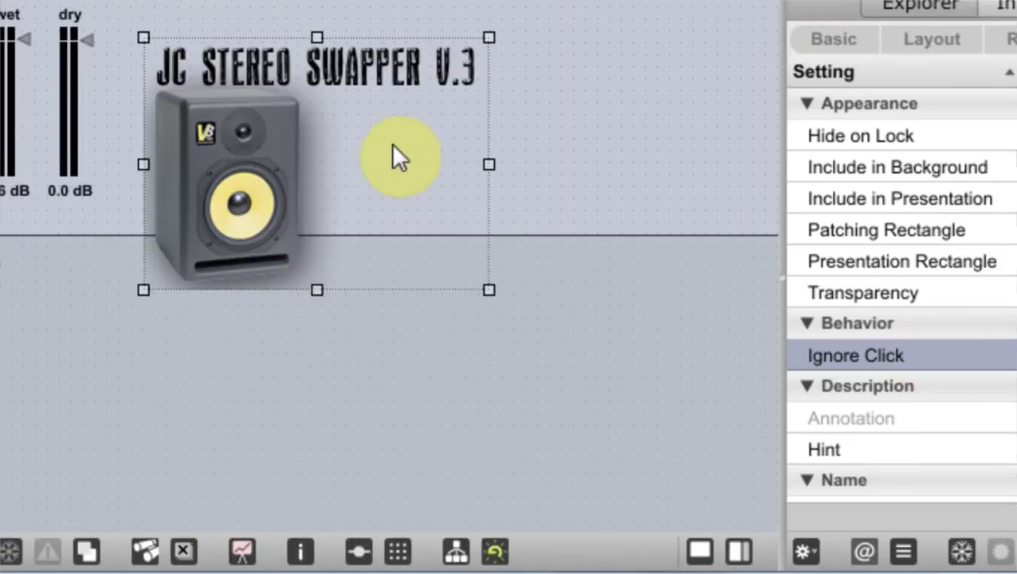
pyautogui.moveTo(116, 151); pyautogui.dragTo(0, 103)
pyautogui.moveTo(260, 146); pyautogui.dragTo(236, 140)
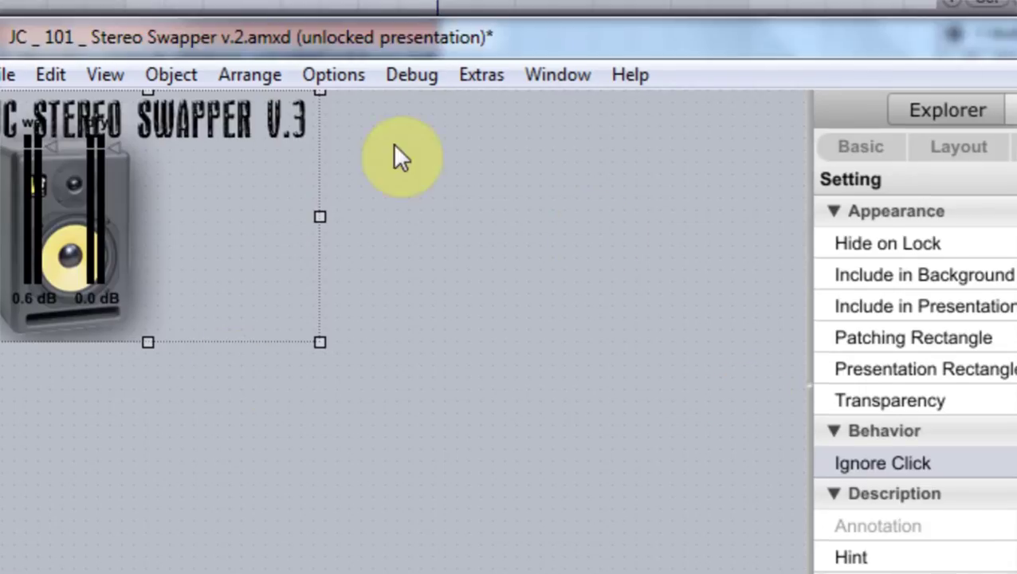
# Step: Nudge and drag the title-and-speaker picture around the presentation view
pyautogui.moveTo(219, 214); pyautogui.dragTo(207, 215)
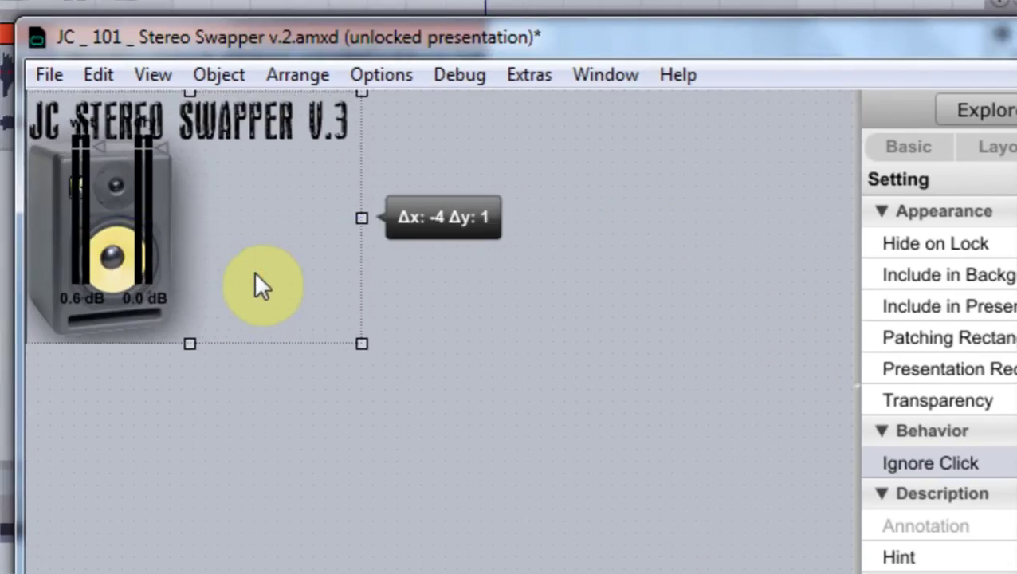
pyautogui.moveTo(255, 277); pyautogui.dragTo(259, 267)
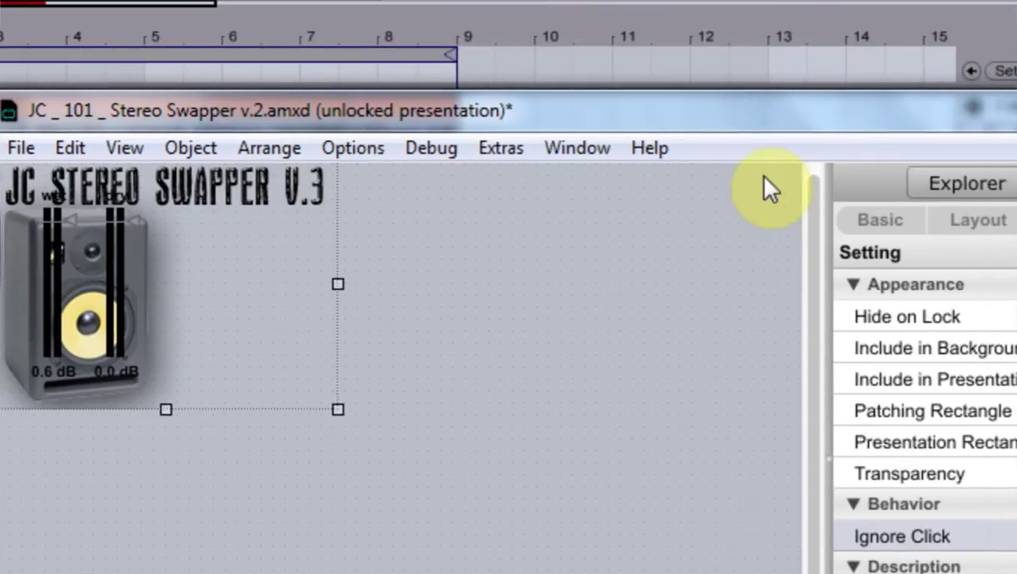
pyautogui.click(845, 120)
pyautogui.click(111, 573)
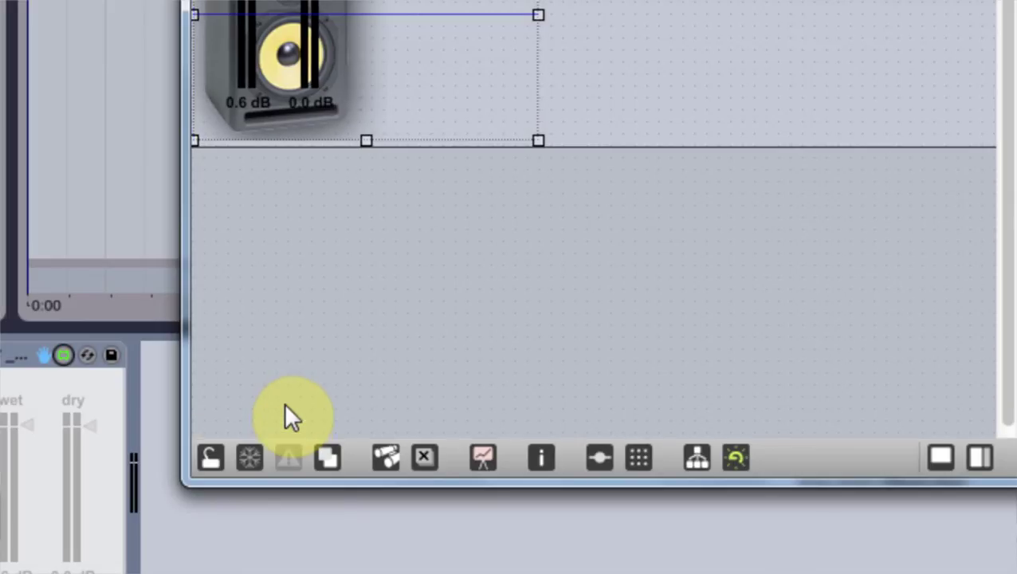
pyautogui.press('Right')
pyautogui.press('Right')
pyautogui.press('Right')
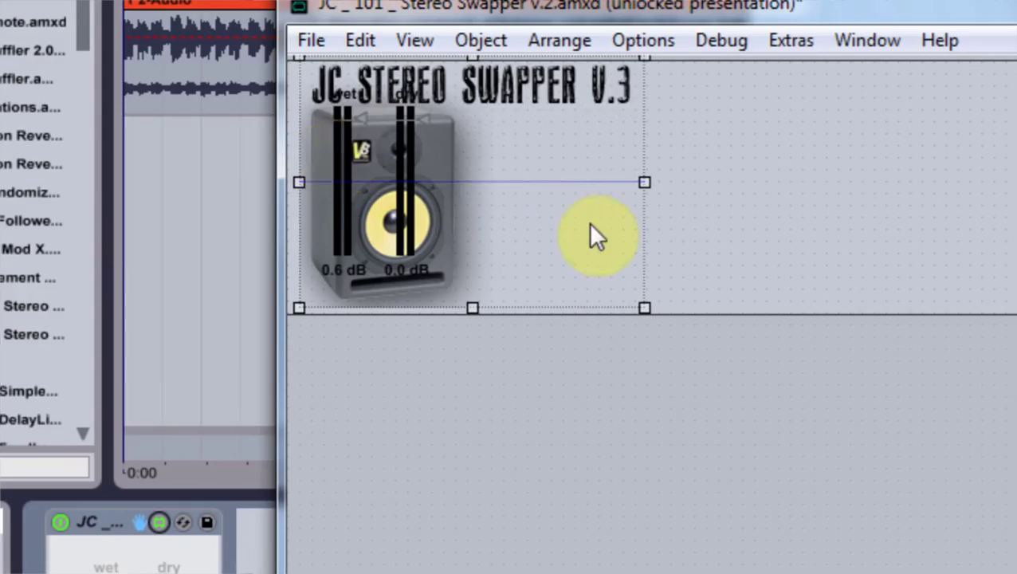
pyautogui.moveTo(582, 211); pyautogui.dragTo(618, 288)
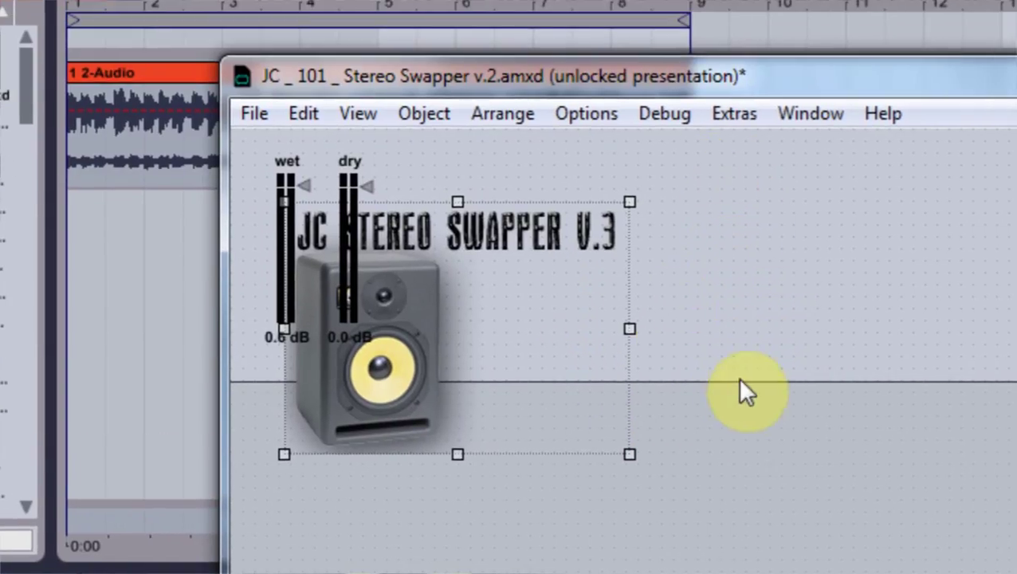
pyautogui.moveTo(592, 338); pyautogui.dragTo(858, 276)
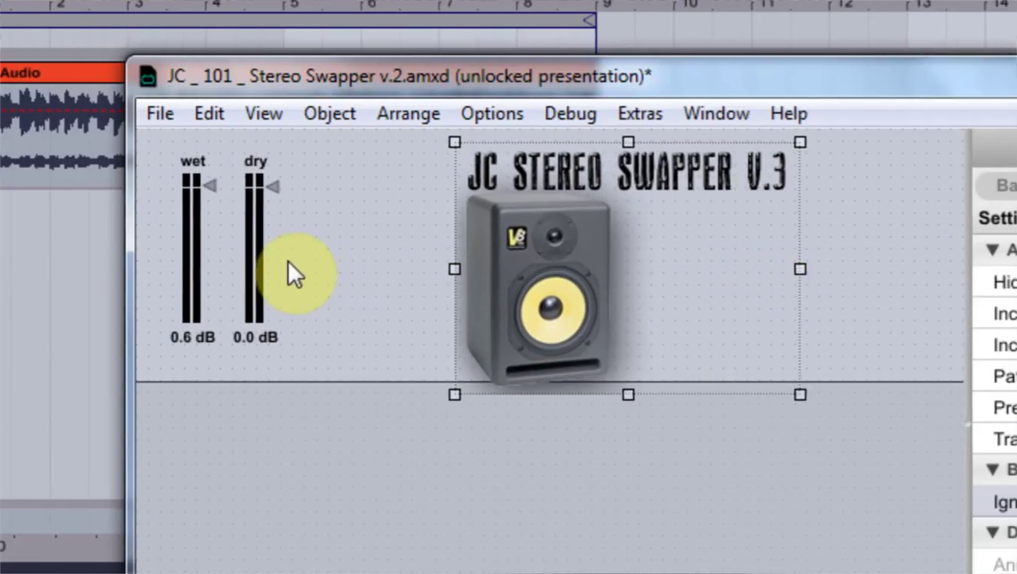
# Step: Move the wet/dry meters down below the picture and shift the picture to the top-left
pyautogui.moveTo(152, 236); pyautogui.dragTo(459, 573)
pyautogui.click(544, 277)
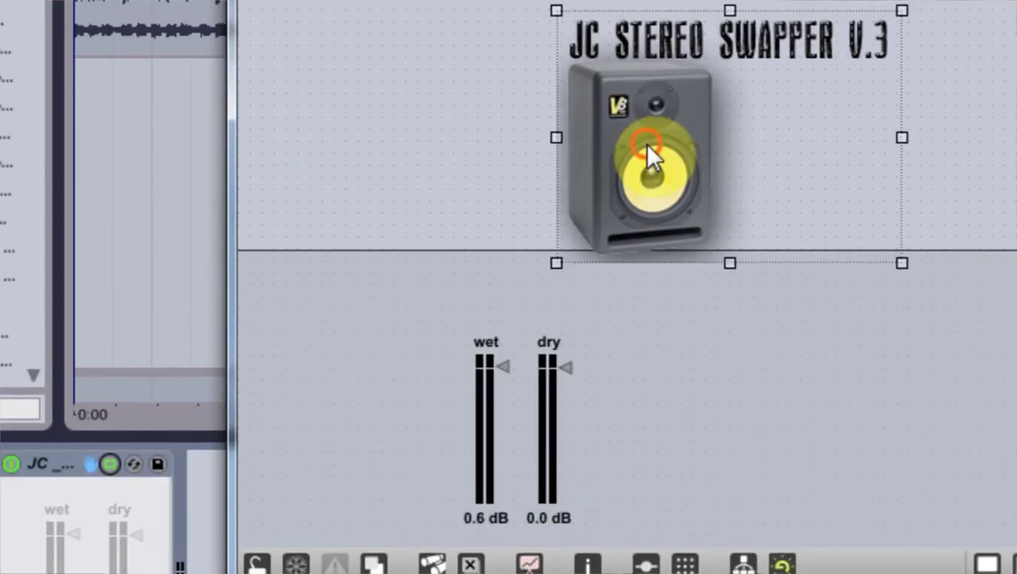
pyautogui.moveTo(647, 145); pyautogui.dragTo(350, 163)
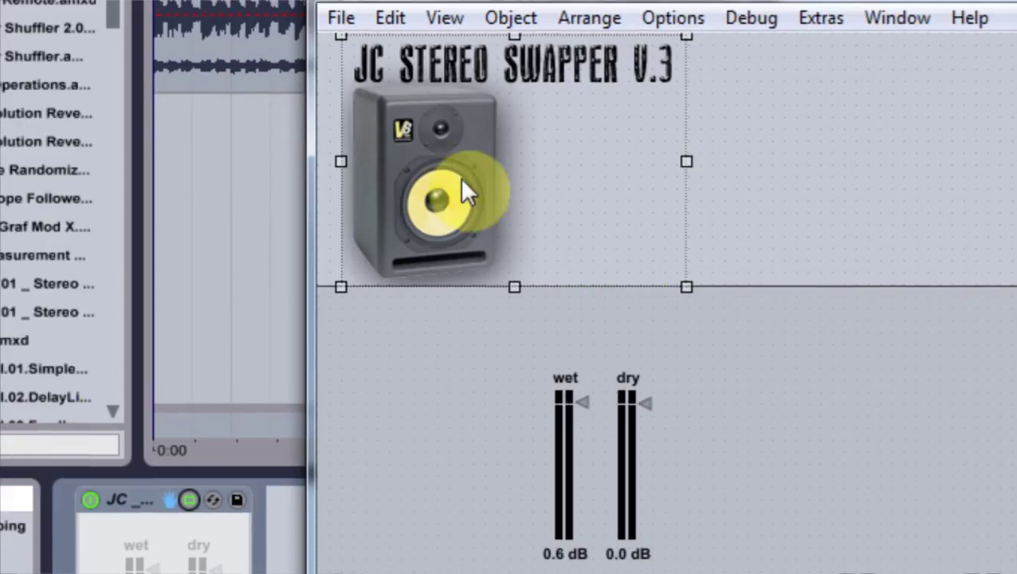
pyautogui.moveTo(421, 184); pyautogui.dragTo(410, 180)
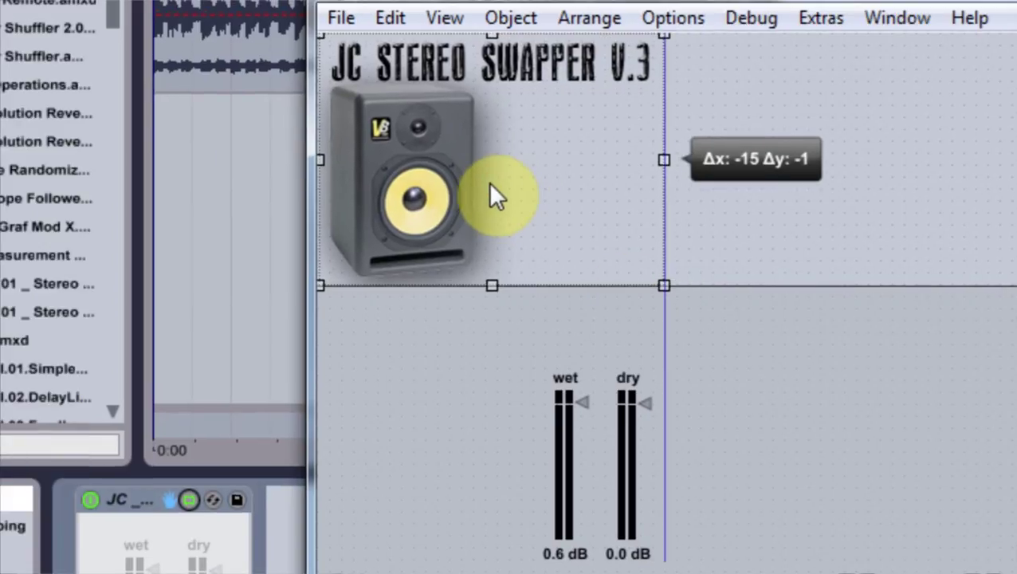
pyautogui.moveTo(490, 185)
pyautogui.mouseDown()
pyautogui.moveTo(523, 186)
pyautogui.moveTo(505, 187)
pyautogui.mouseUp()
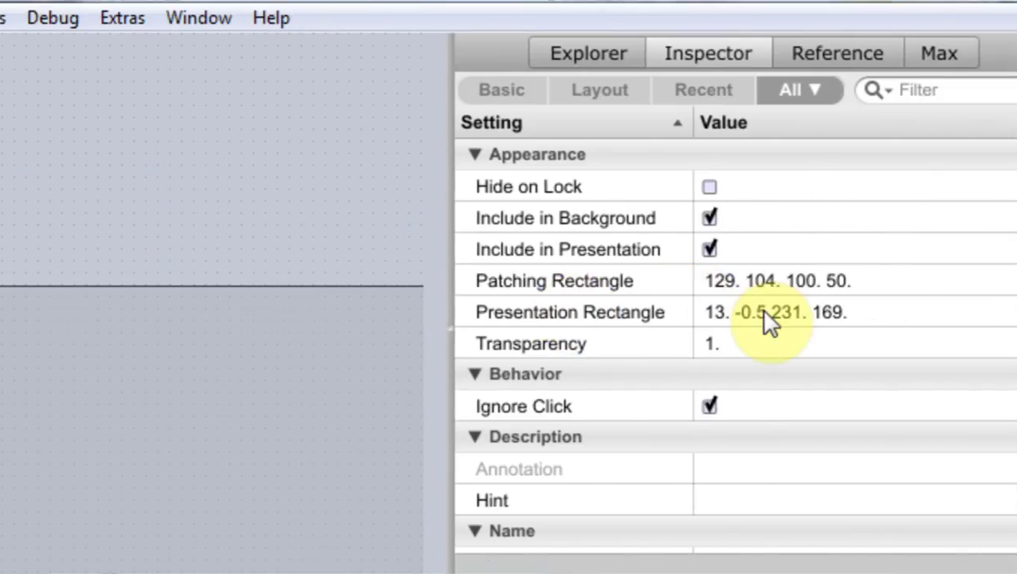
# Step: Change the picture's Presentation Rectangle vertical offset from -0.5 to 0., keeping the 231 x 169 size
pyautogui.click(744, 311)
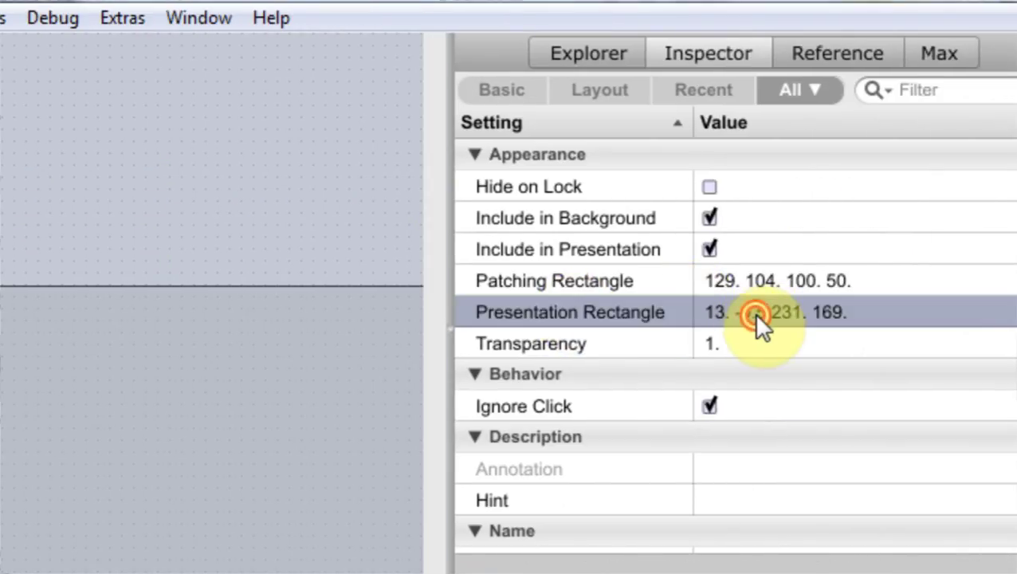
pyautogui.click(754, 312)
pyautogui.click(759, 312)
pyautogui.doubleClick(745, 313)
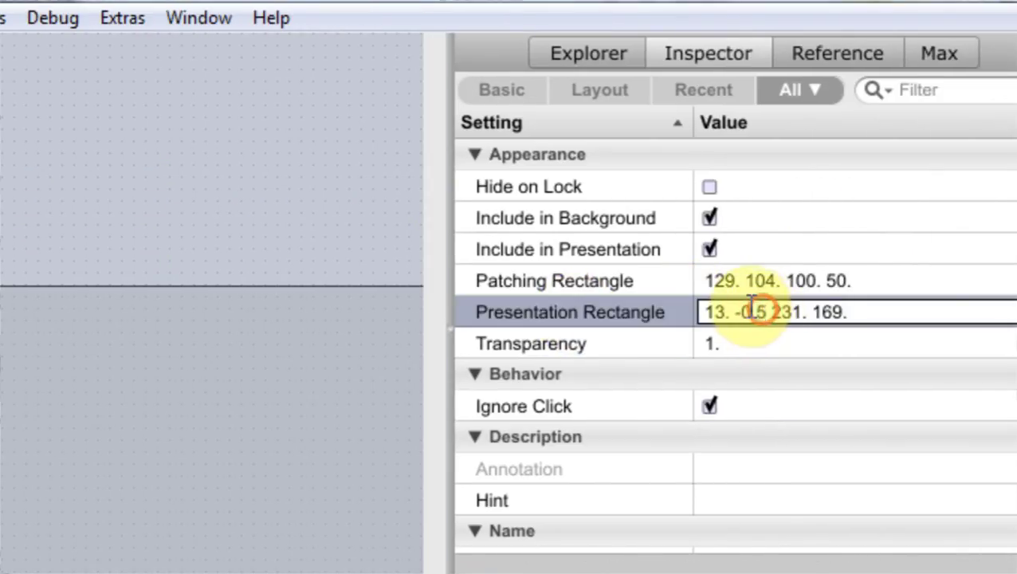
pyautogui.press('BackSpace')
pyautogui.press('BackSpace')
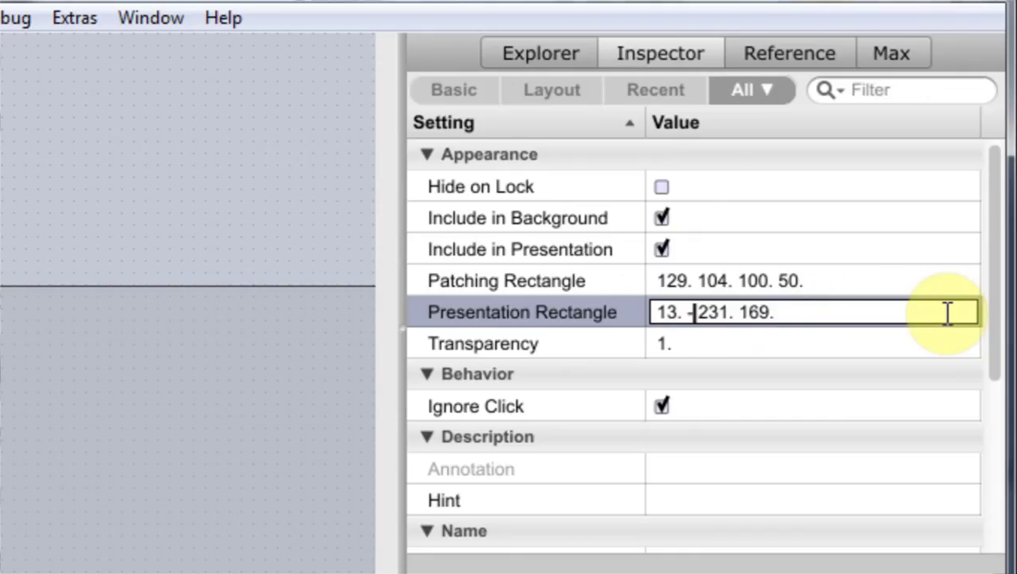
pyautogui.write('0')
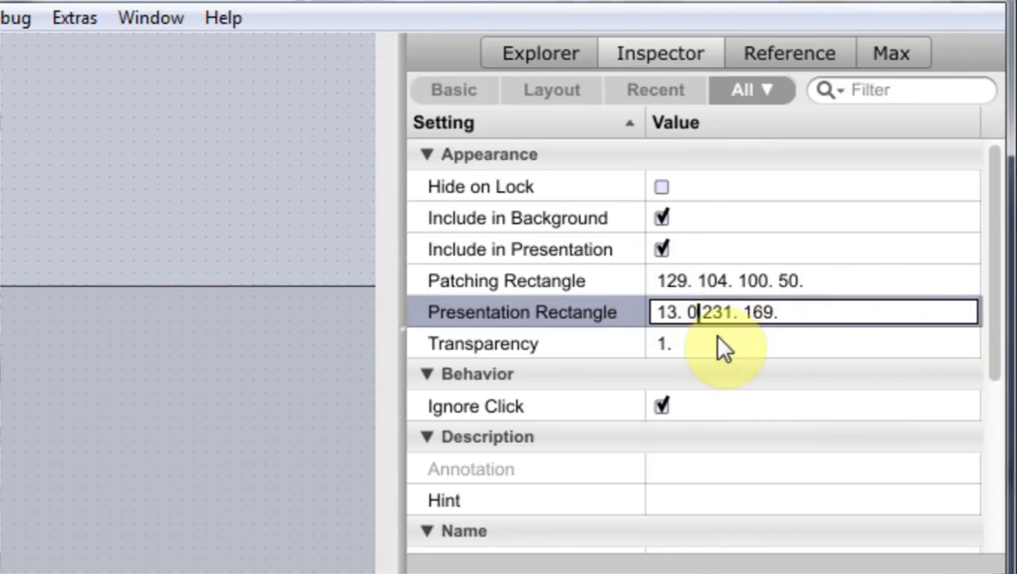
pyautogui.write('.')
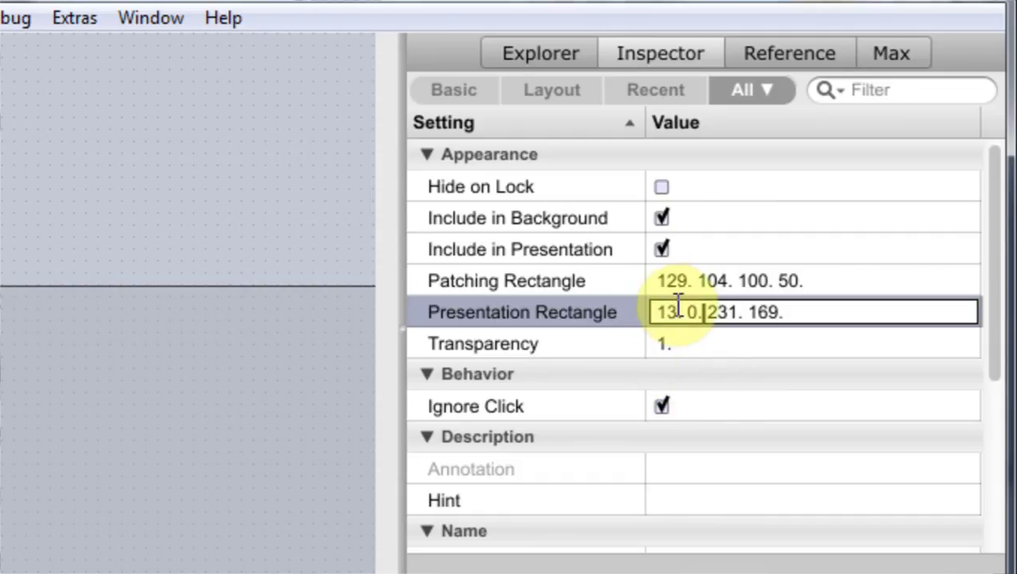
pyautogui.press('Return')
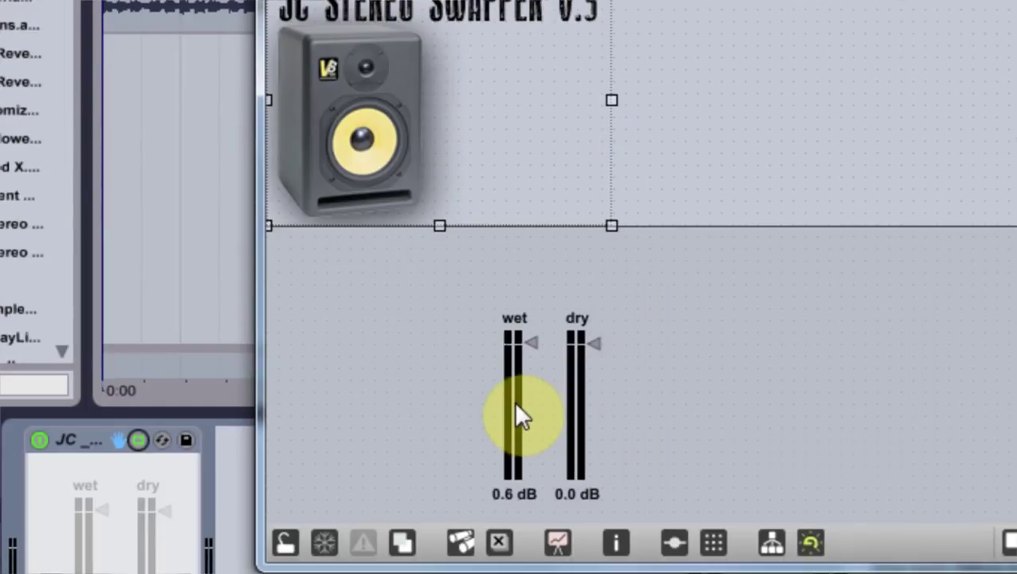
# Step: Move the wet and dry meters up side by side, next to the speaker image
pyautogui.click(516, 404)
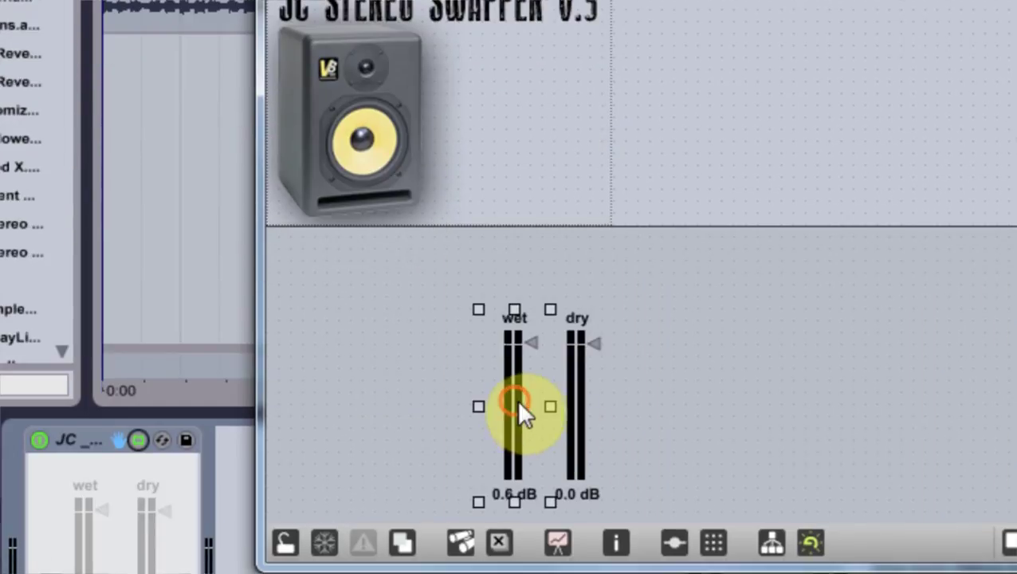
pyautogui.moveTo(518, 403); pyautogui.dragTo(491, 120)
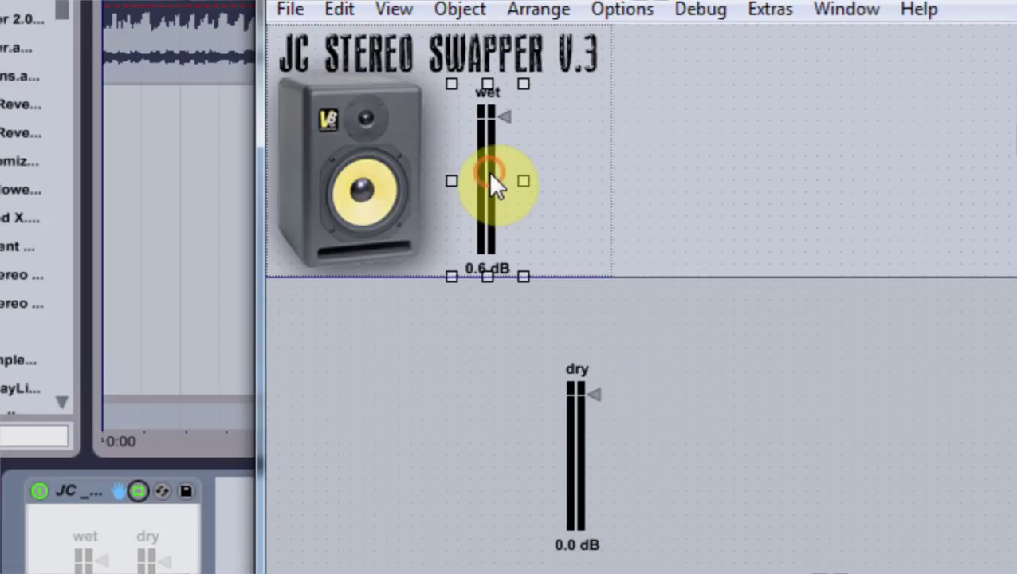
pyautogui.moveTo(572, 492); pyautogui.dragTo(549, 209)
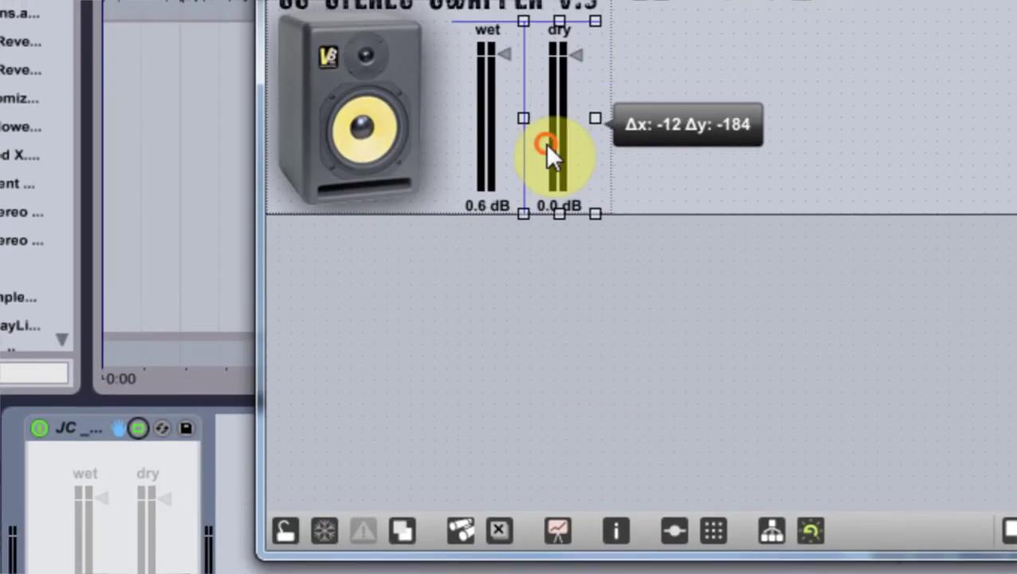
pyautogui.moveTo(545, 143); pyautogui.dragTo(546, 142)
pyautogui.click(507, 357)
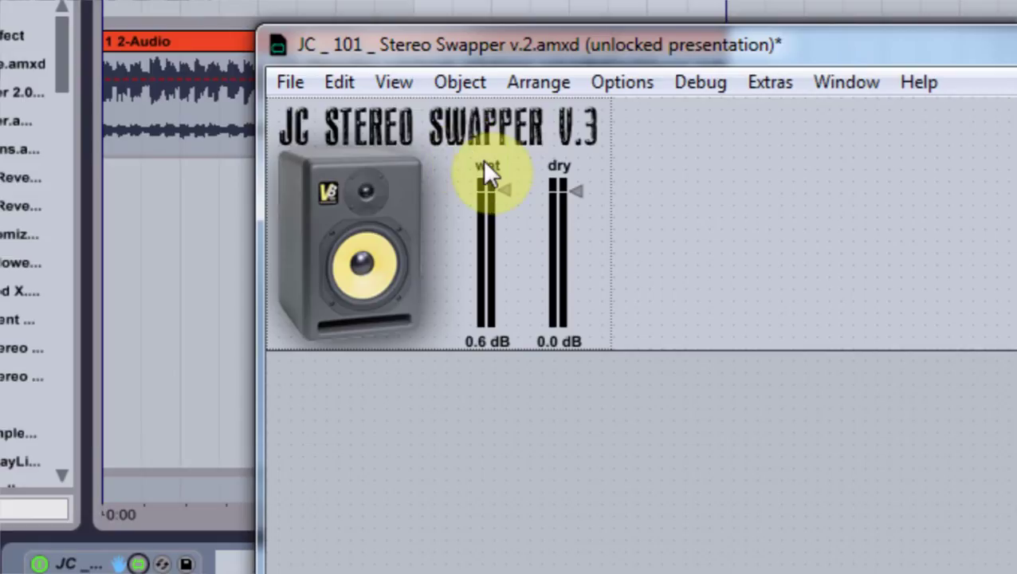
# Step: Check the wet meter's placement and shift the device editor window down and right
pyautogui.click(484, 133)
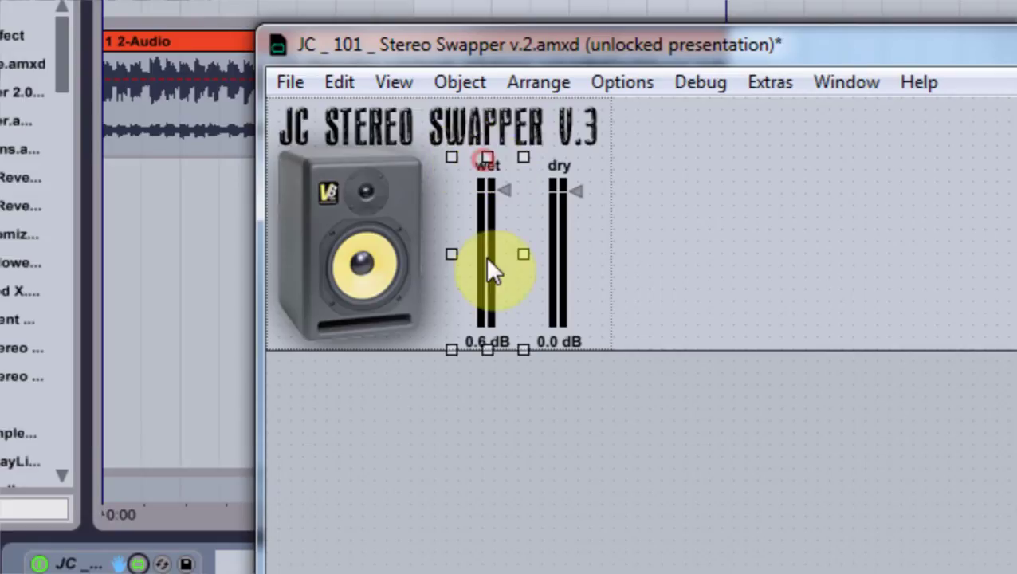
pyautogui.click(699, 464)
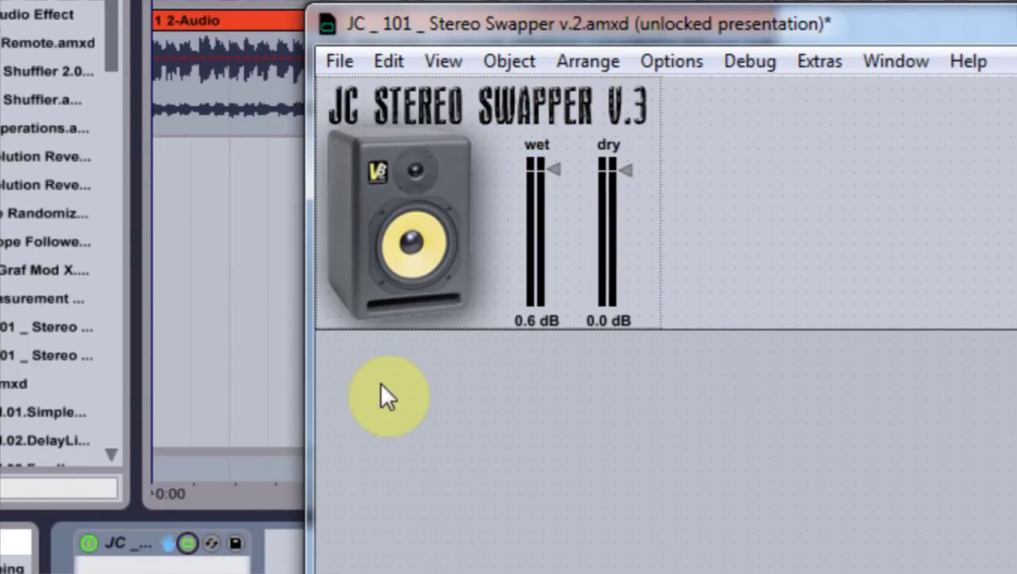
pyautogui.moveTo(540, 25); pyautogui.dragTo(720, 79)
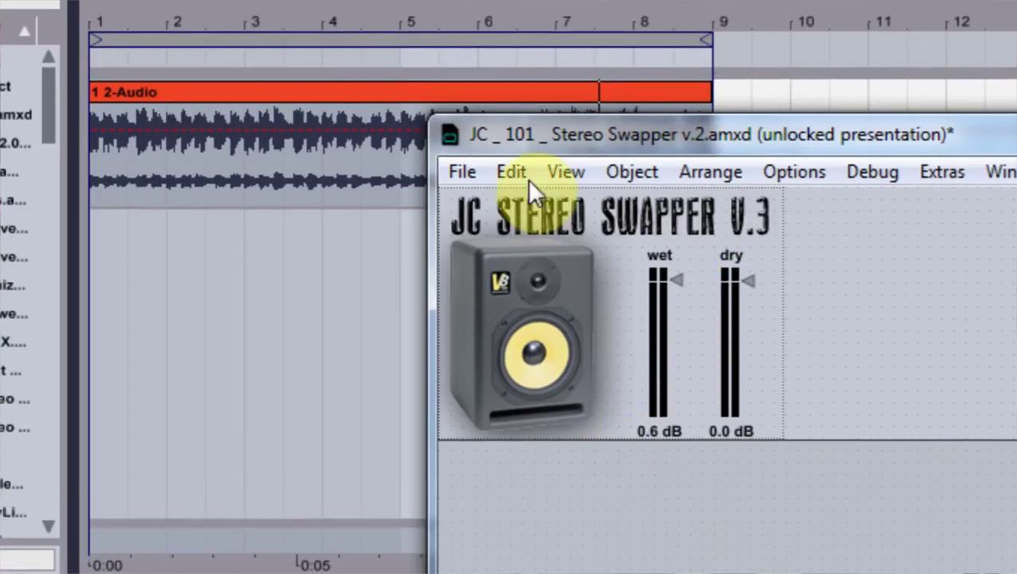
# Step: Save the device as a new file, changing its version number from 2 to 3
pyautogui.click(471, 169)
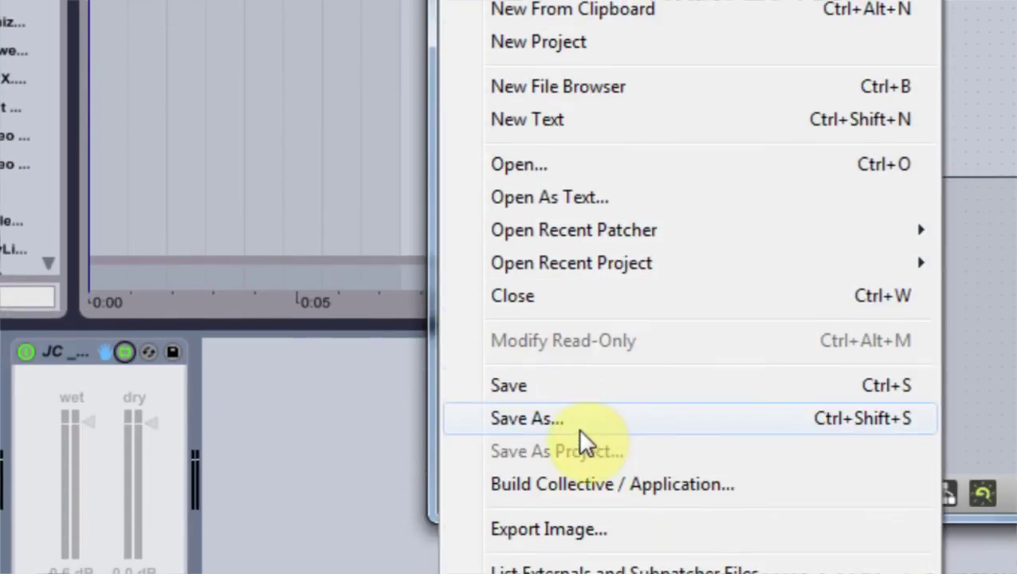
pyautogui.click(578, 427)
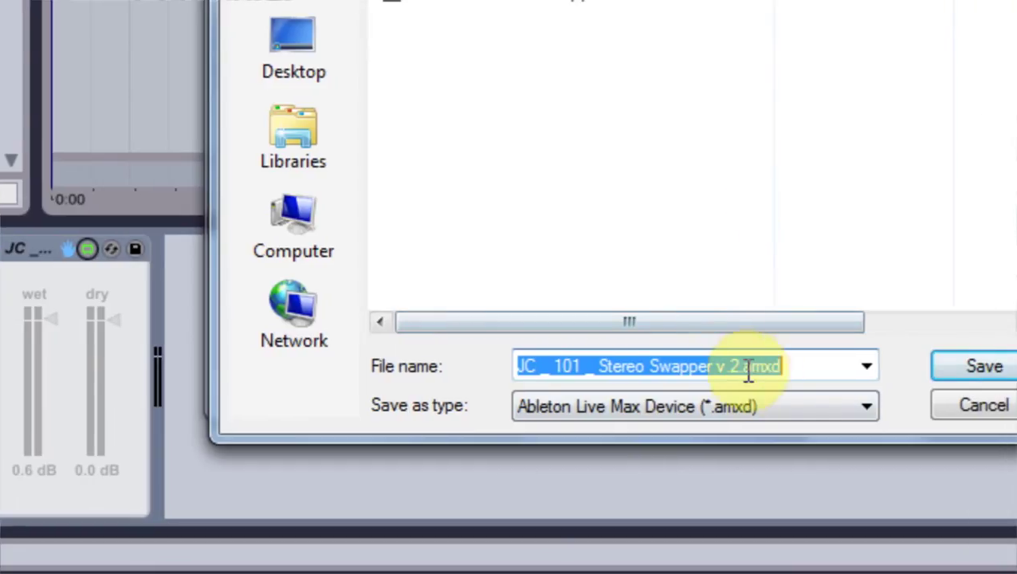
pyautogui.click(738, 367)
pyautogui.doubleClick(735, 366)
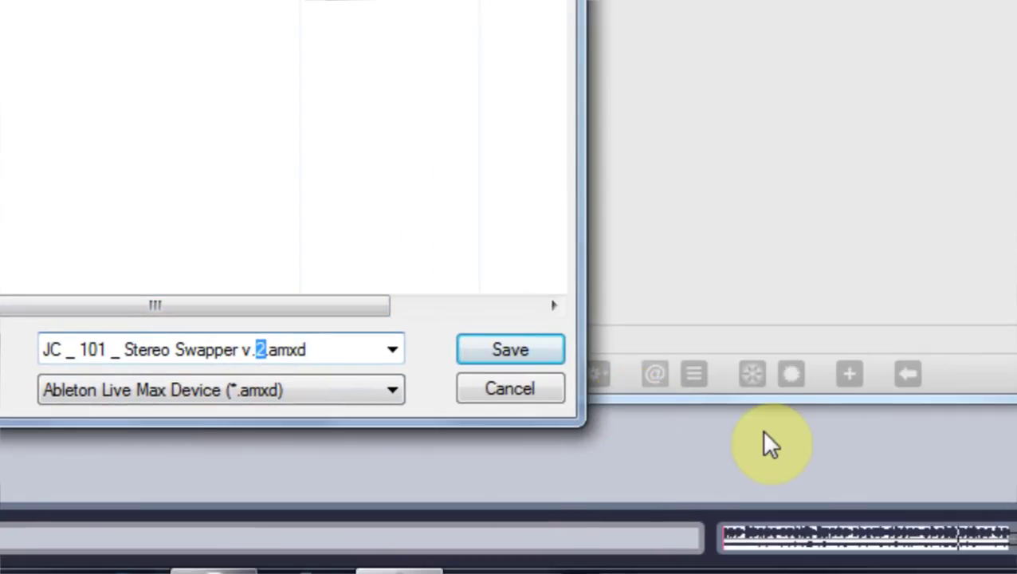
pyautogui.write('3')
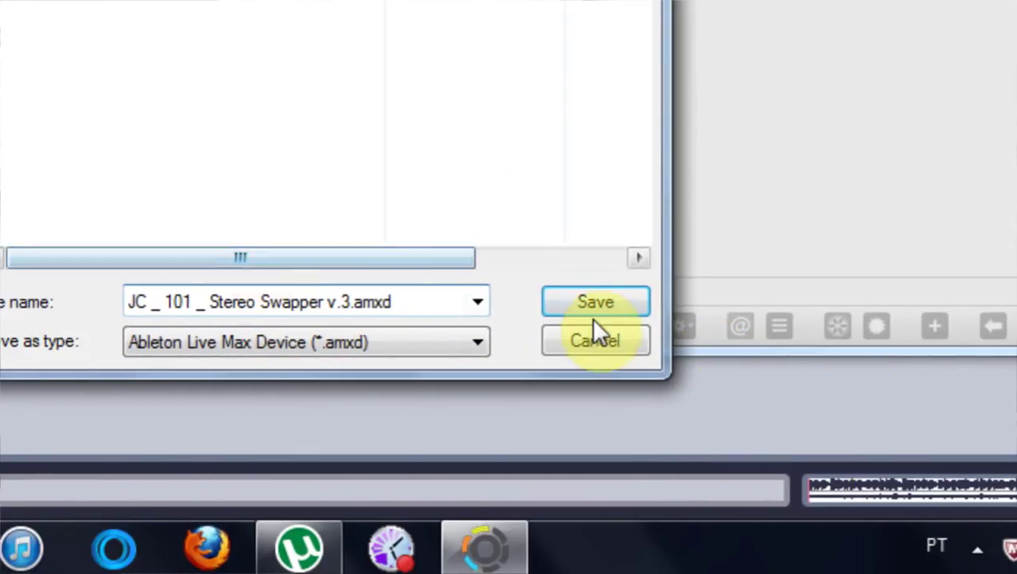
pyautogui.click(510, 350)
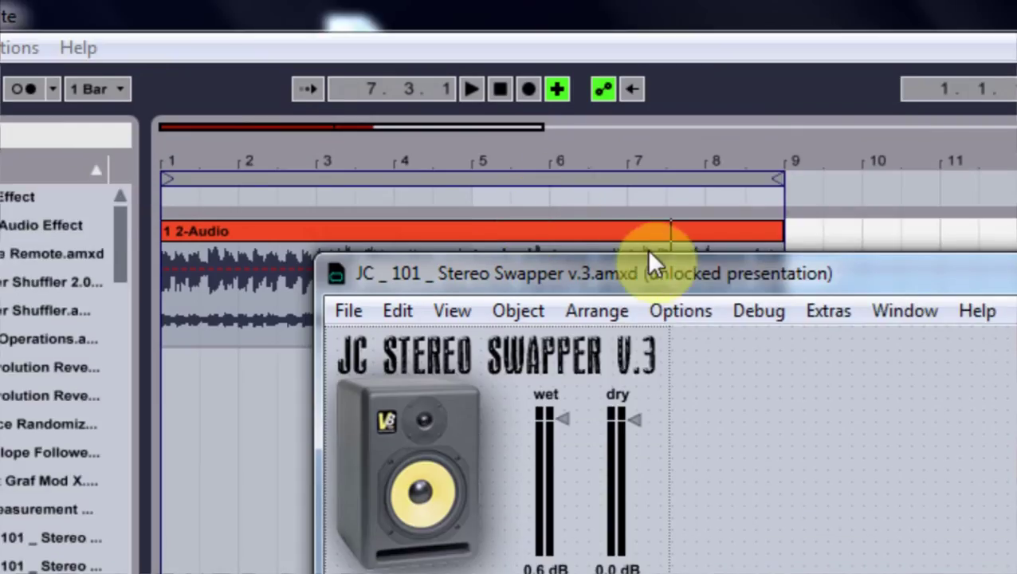
# Step: Save the latest changes to Stereo Swapper v.3 and close the Max editor
pyautogui.moveTo(618, 262); pyautogui.dragTo(881, 277)
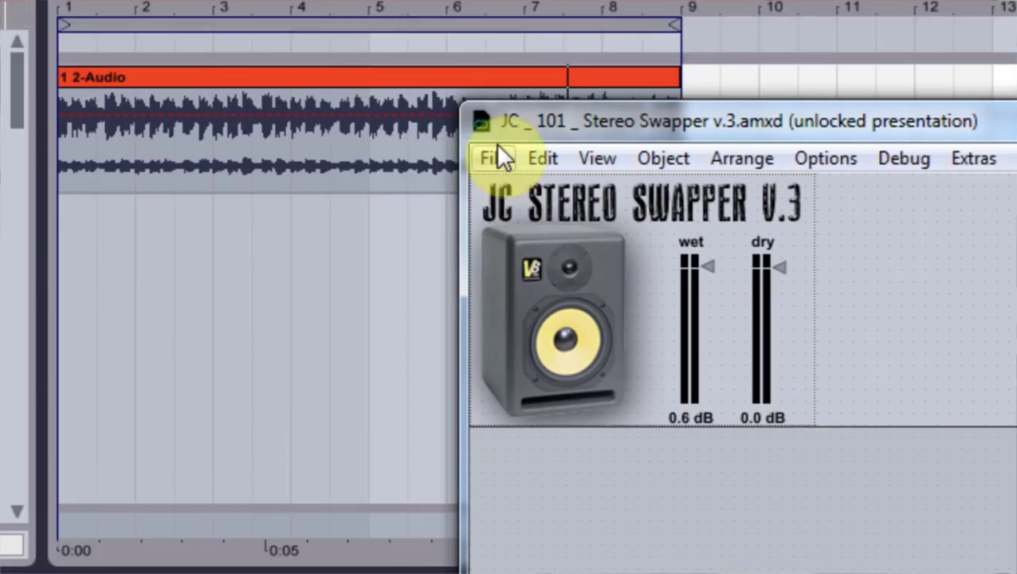
pyautogui.click(482, 155)
pyautogui.click(595, 436)
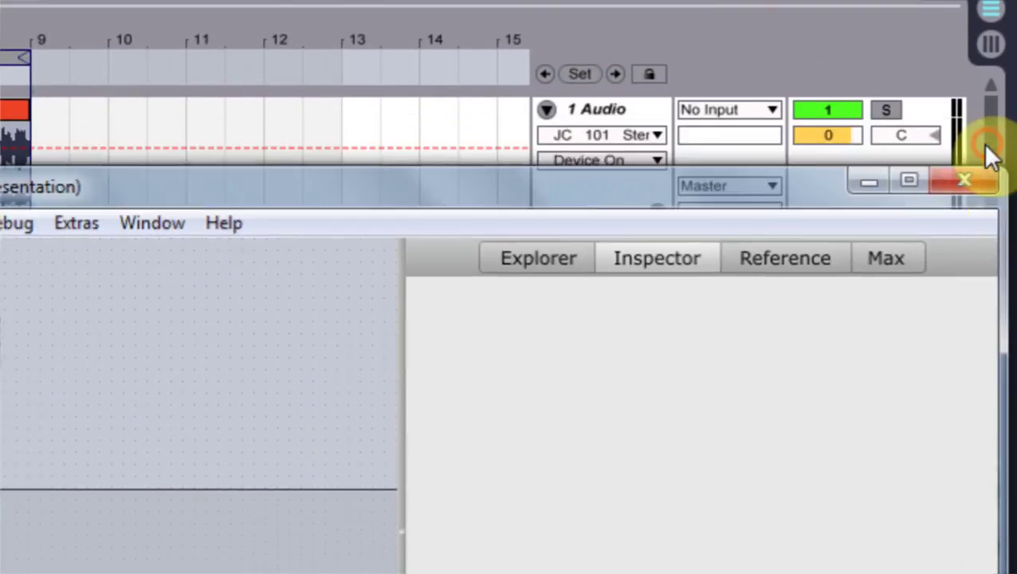
pyautogui.click(972, 116)
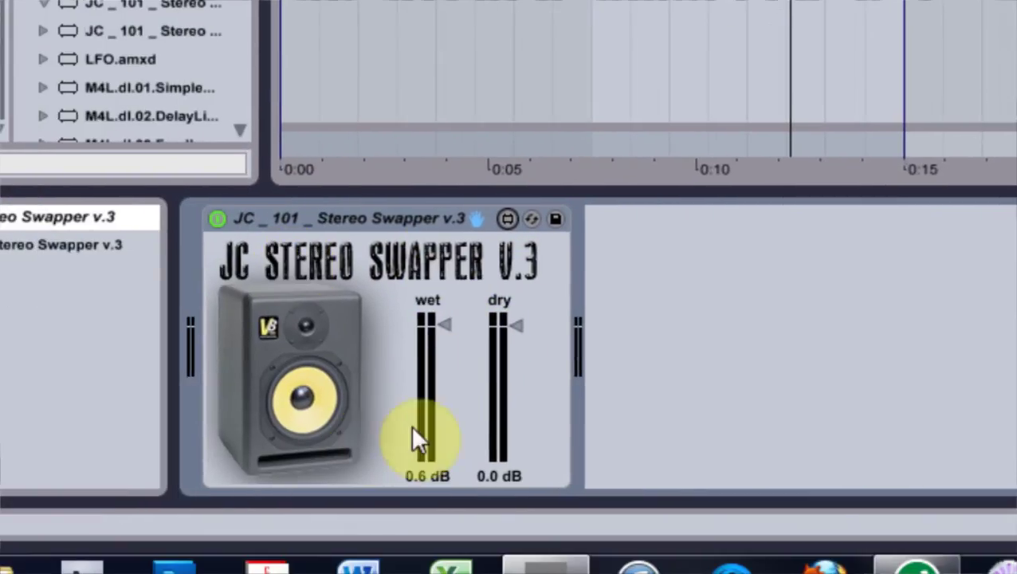
# Step: Test the wet and dry faders, leaving wet at -23 dB and dry at -2.7 dB
pyautogui.moveTo(446, 326); pyautogui.dragTo(446, 356)
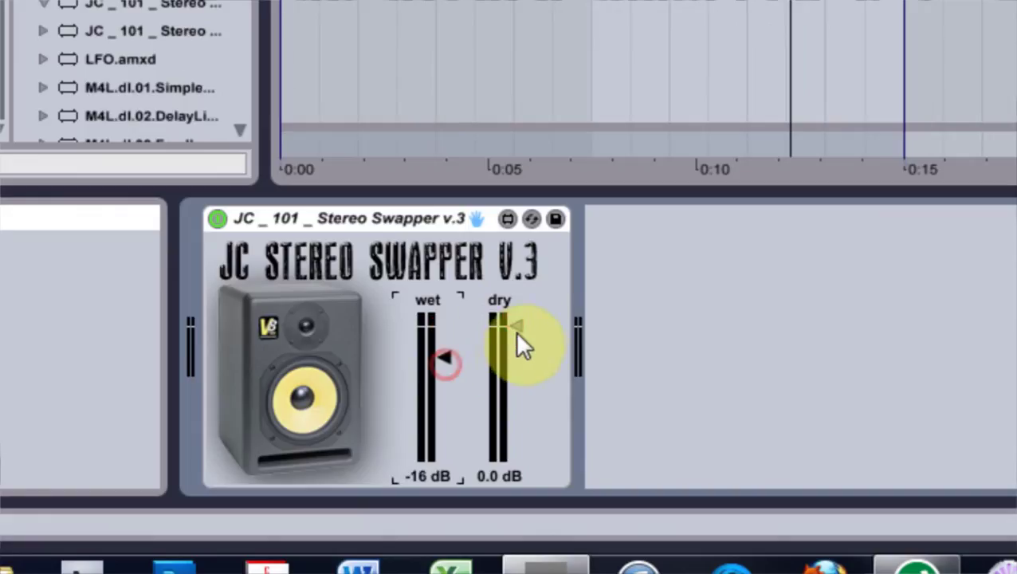
pyautogui.moveTo(516, 326); pyautogui.dragTo(517, 375)
pyautogui.moveTo(440, 358); pyautogui.dragTo(443, 343)
pyautogui.moveTo(517, 378); pyautogui.dragTo(517, 332)
pyautogui.moveTo(444, 343); pyautogui.dragTo(440, 363)
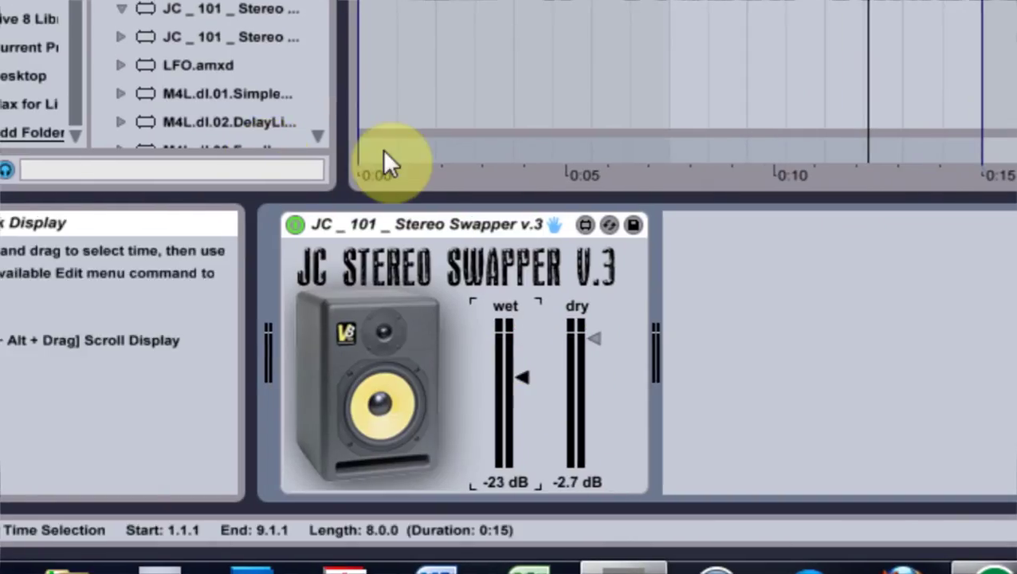